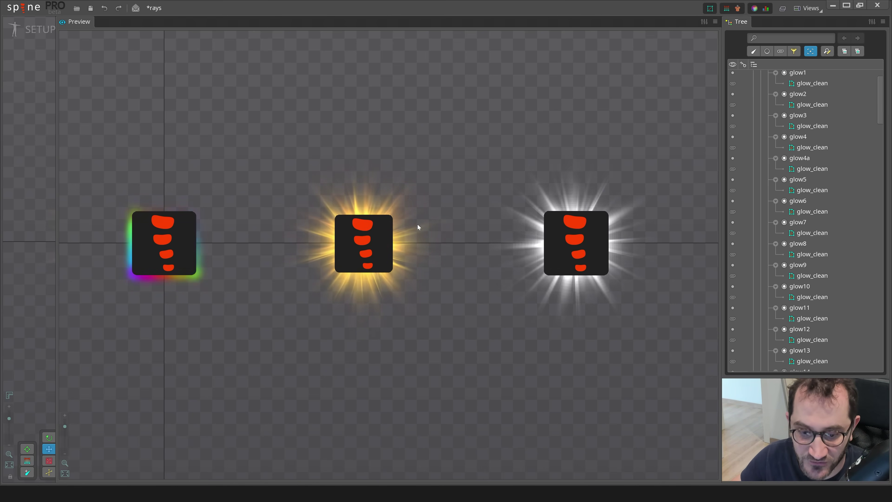
# View the running animation in the particles project, and return to the rays project
pyautogui.moveTo(462, 496)
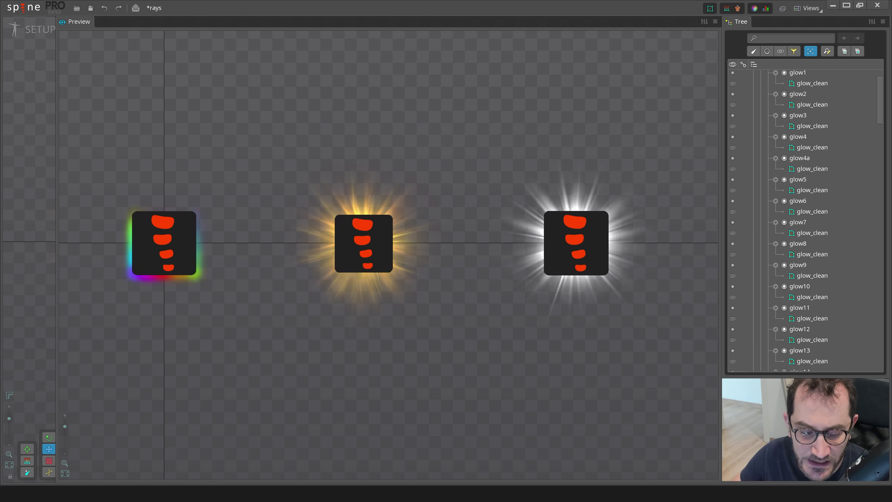
pyautogui.click(555, 456)
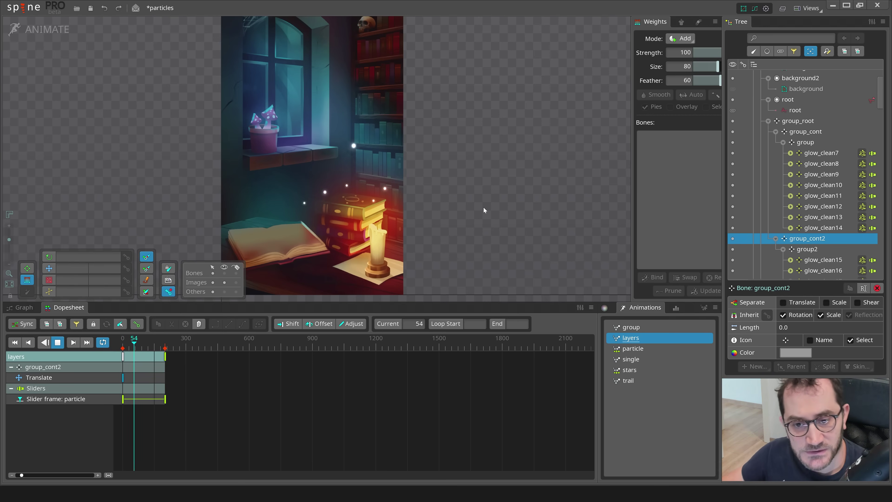
pyautogui.moveTo(462, 495)
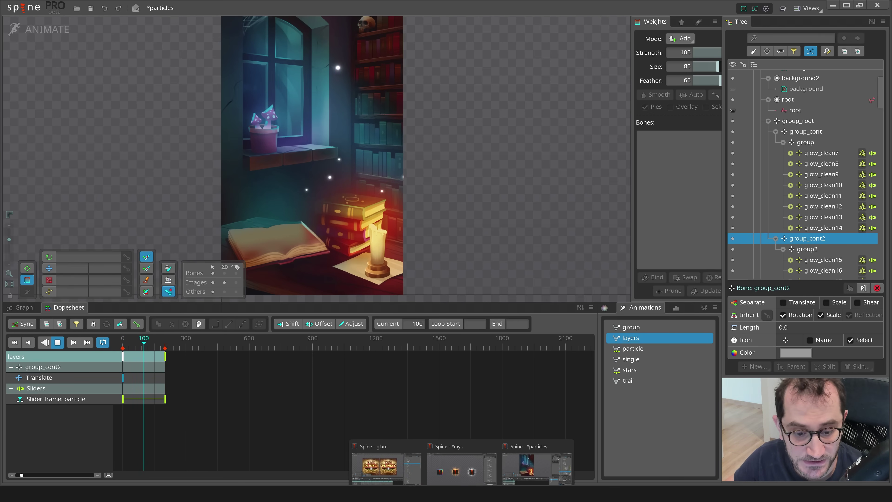
pyautogui.click(446, 463)
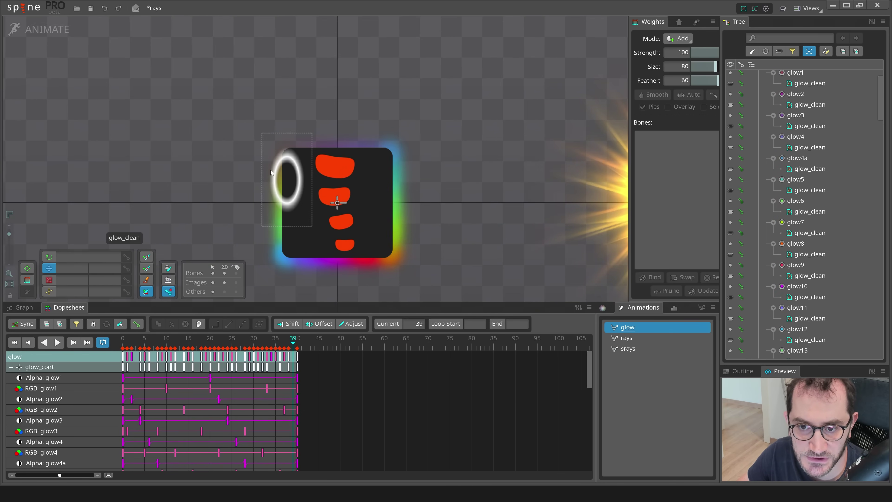
# Play the glow animation with the glow_clean mesh at the badge's edge selected, and select its glow15 slot
pyautogui.click(270, 188)
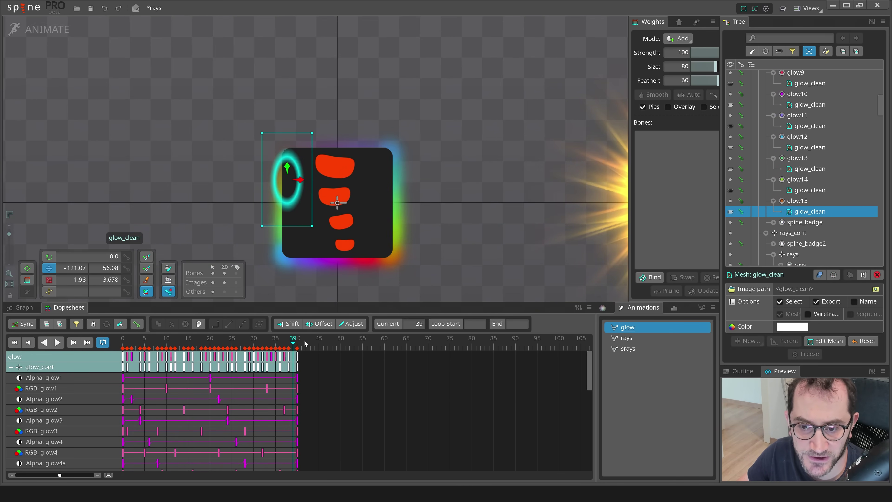
pyautogui.press('space')
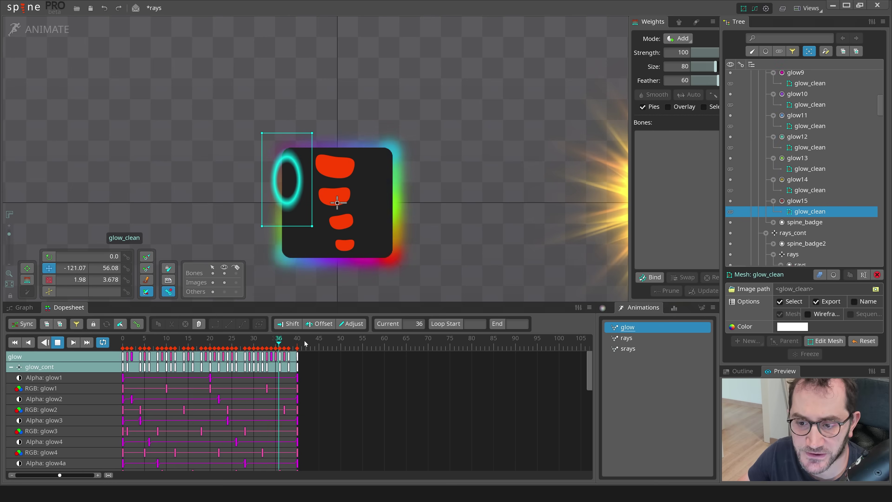
pyautogui.click(796, 201)
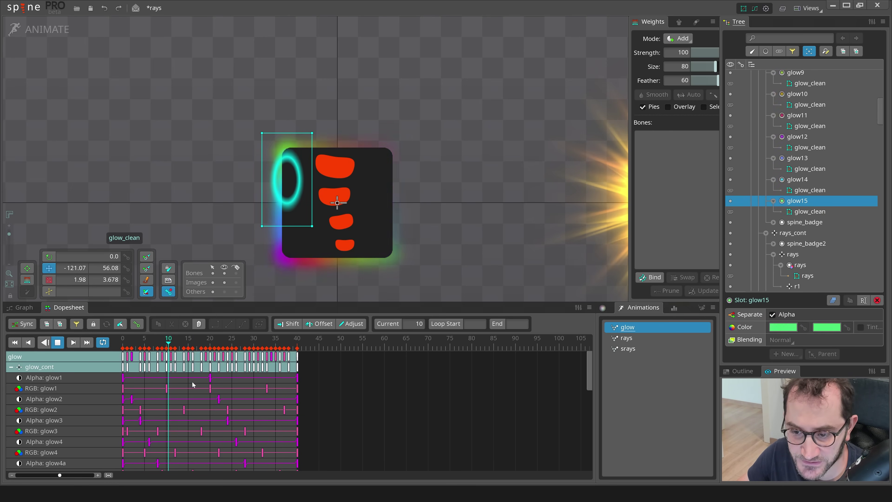
# Filter the dopesheet to Alpha keys to examine how the glow slots' transparency is staggered
pyautogui.click(76, 323)
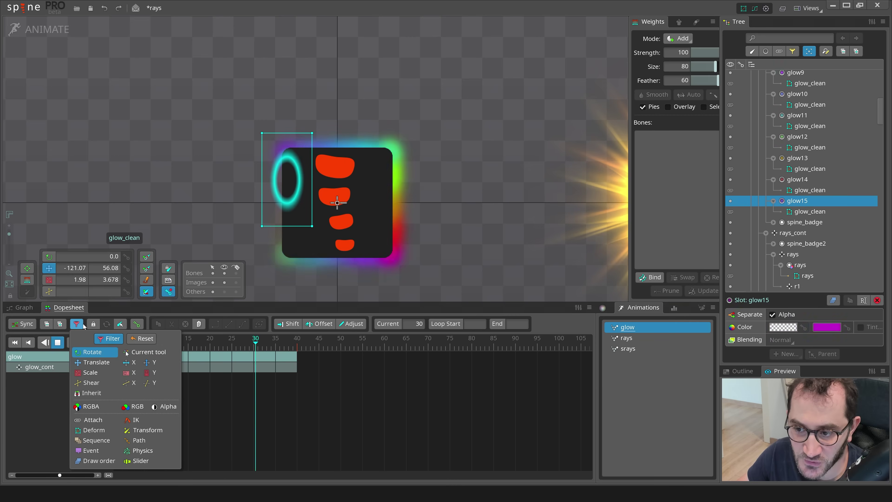
pyautogui.click(163, 408)
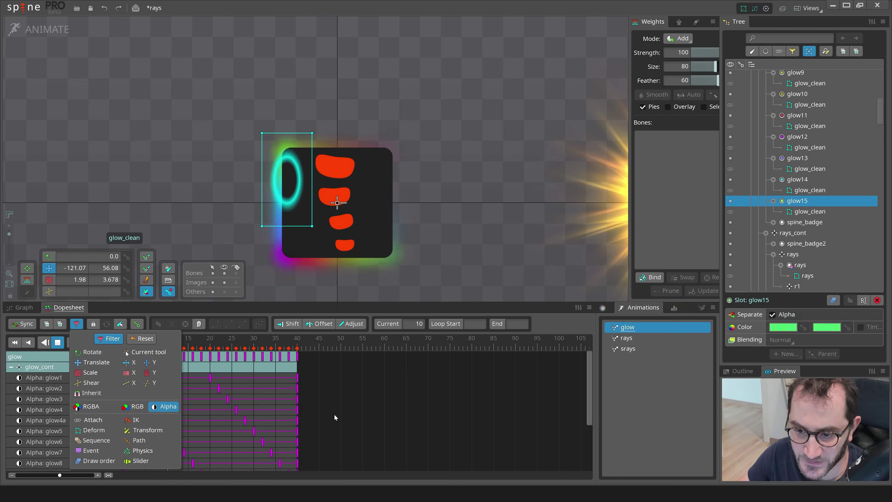
pyautogui.click(334, 415)
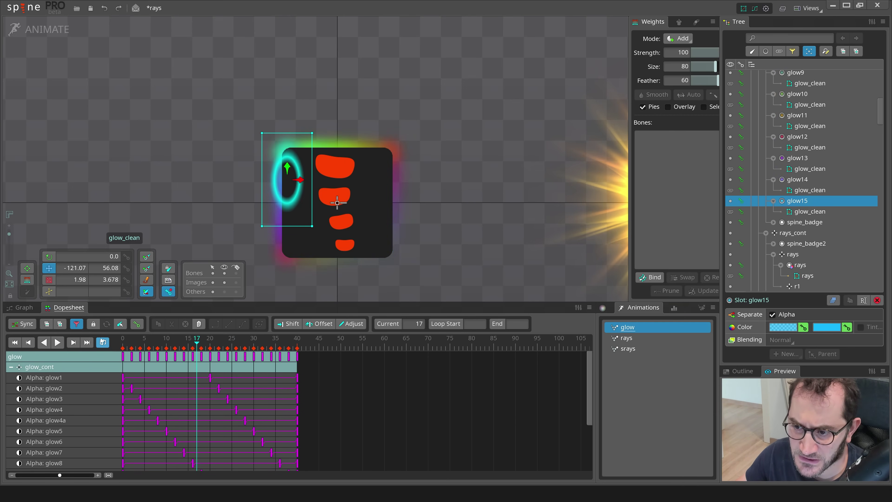
# Filter the dopesheet to RGB keys instead of Alpha keys for the glow slots
pyautogui.click(77, 323)
pyautogui.click(132, 406)
pyautogui.click(355, 410)
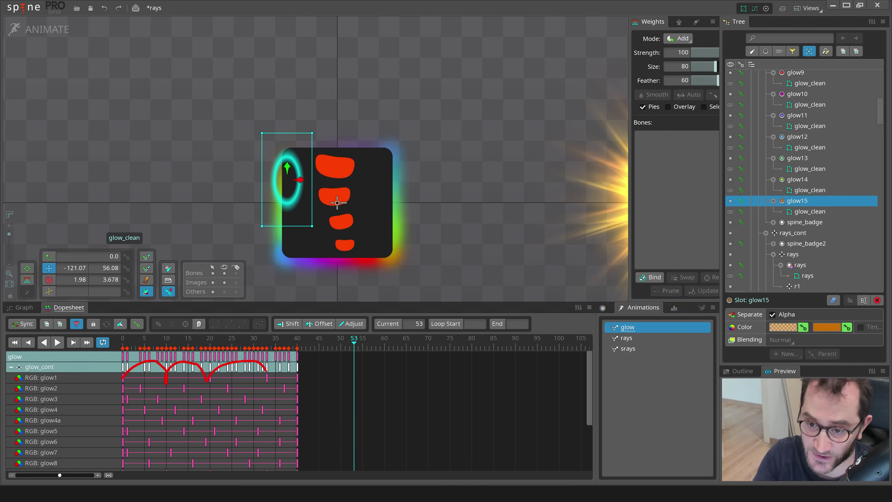
# Look over the RGB tracks down to glow15, play the glow animation and clear the selection
pyautogui.scroll(-4, 214, 401)
pyautogui.scroll(-1, 507, 293)
pyautogui.moveTo(507, 294); pyautogui.dragTo(472, 267)
pyautogui.moveTo(408, 249); pyautogui.dragTo(403, 279)
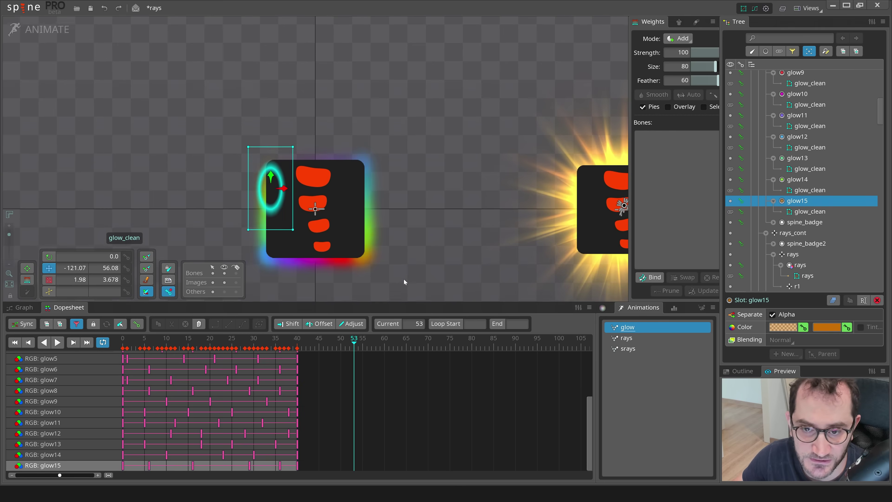
pyautogui.press('space')
pyautogui.press('d')
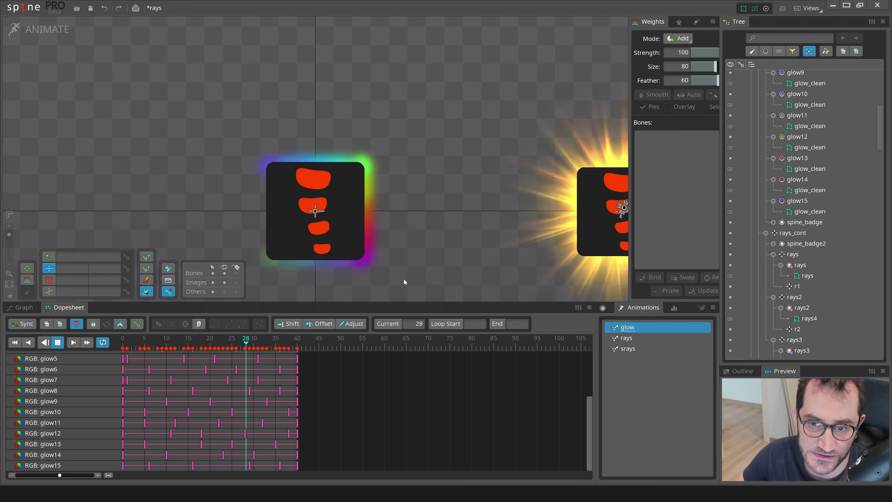
# Bring the yellow rays badge into focus and activate the rays animation
pyautogui.scroll(-2, 403, 279)
pyautogui.moveTo(423, 235); pyautogui.dragTo(200, 254)
pyautogui.scroll(1, 434, 254)
pyautogui.moveTo(413, 251); pyautogui.dragTo(420, 256)
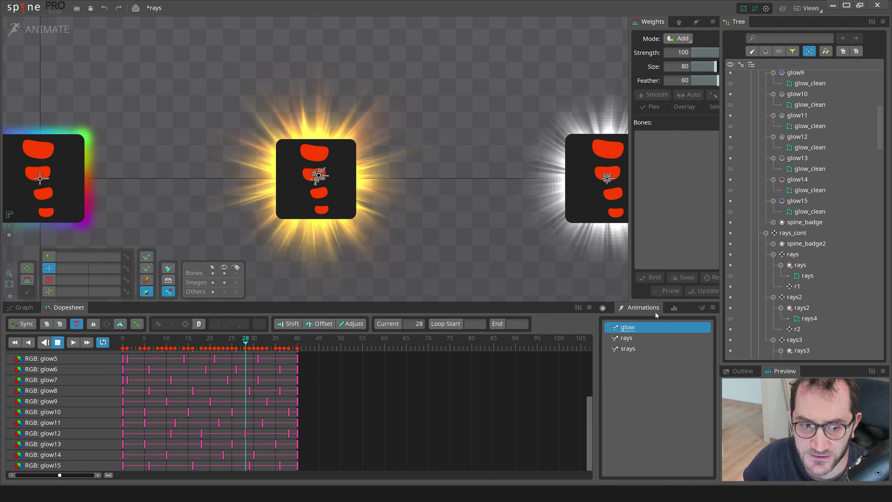
pyautogui.click(621, 338)
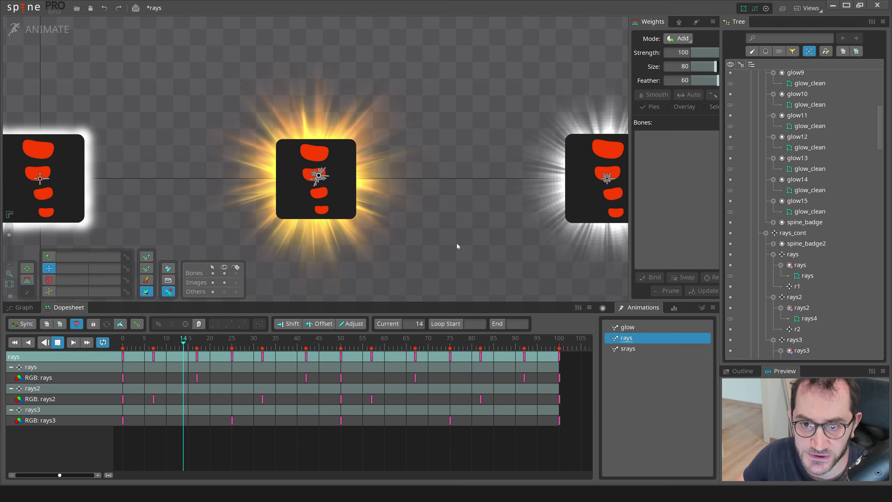
# Select the rays4 mesh around the yellow badge to examine its weighted bones, and clear the selection
pyautogui.click(398, 222)
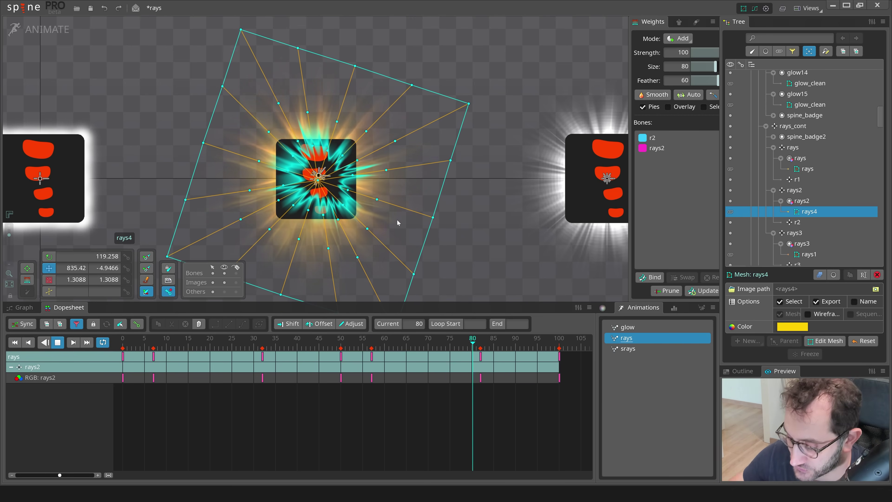
pyautogui.scroll(-1, 445, 238)
pyautogui.moveTo(445, 239); pyautogui.dragTo(407, 248)
pyautogui.scroll(-1, 405, 236)
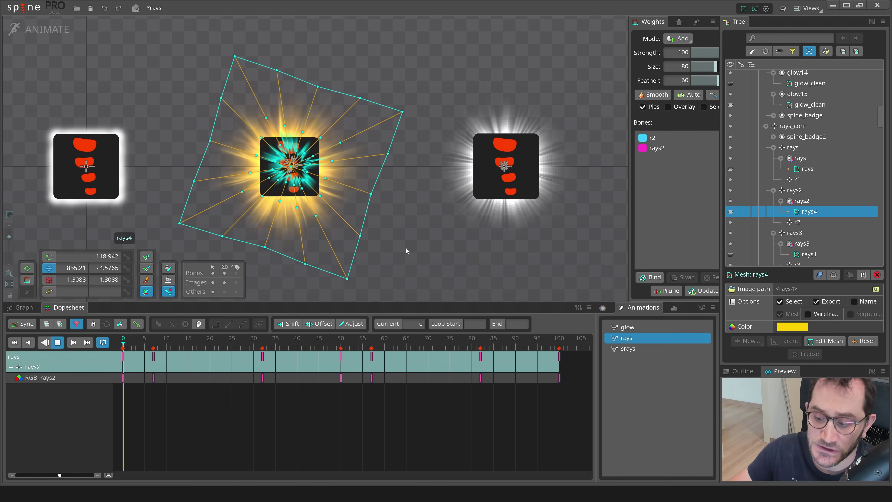
pyautogui.click(406, 249)
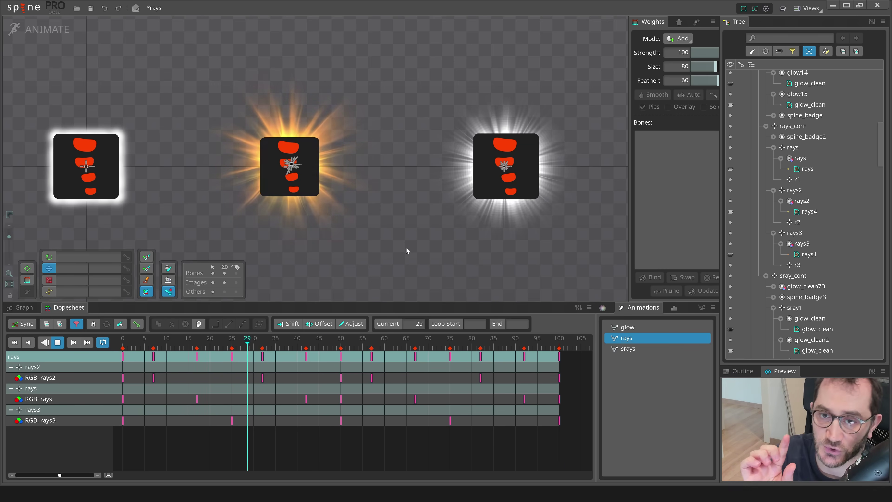
# Stop the rays animation at frame 18, examine the rays1 mesh around the yellow badge, and deselect it
pyautogui.moveTo(407, 248); pyautogui.dragTo(378, 249)
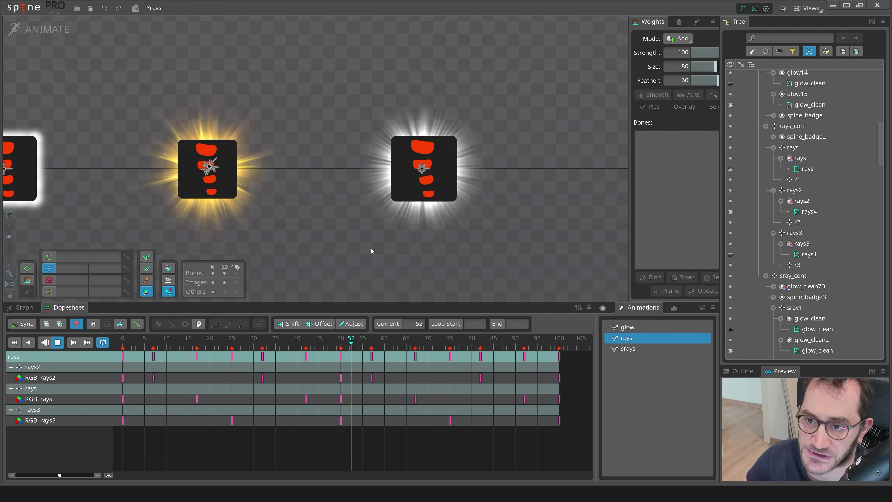
pyautogui.moveTo(144, 349); pyautogui.dragTo(148, 349)
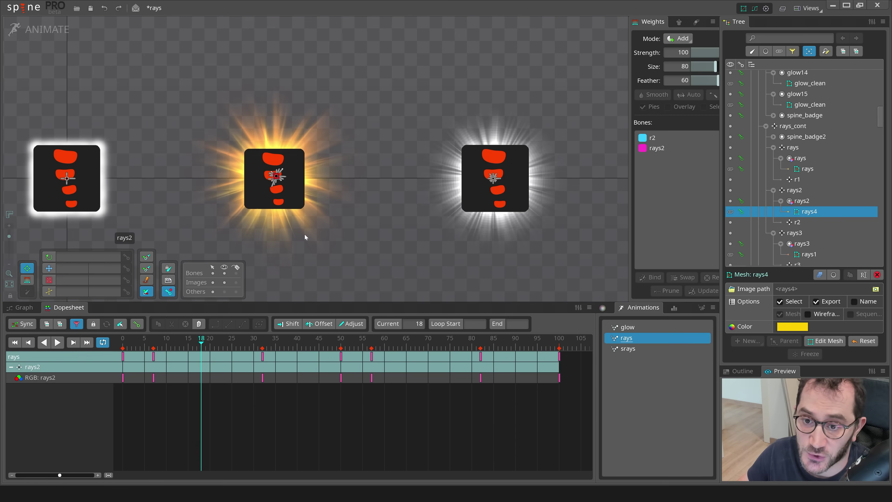
pyautogui.click(342, 174)
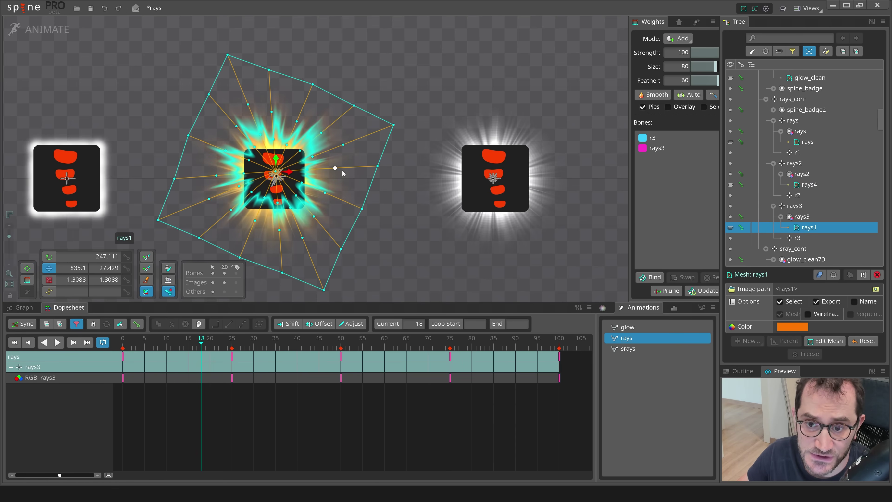
pyautogui.scroll(2, 342, 173)
pyautogui.moveTo(399, 215); pyautogui.dragTo(430, 217)
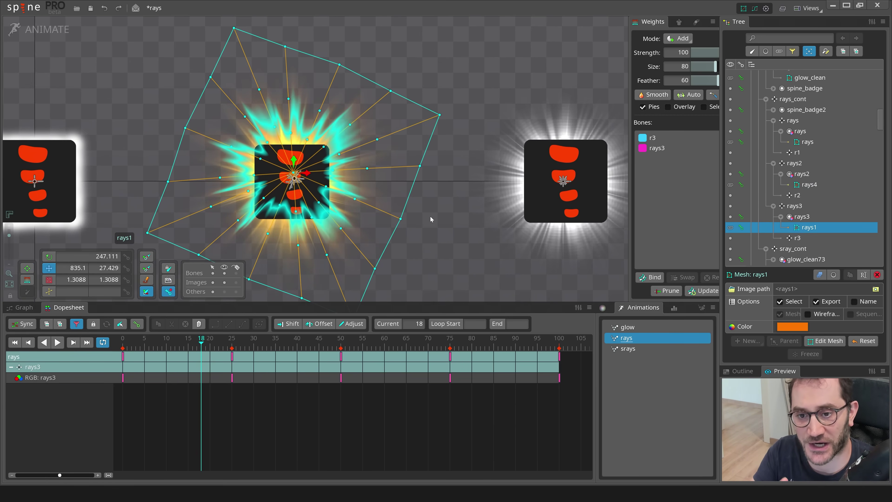
pyautogui.click(431, 217)
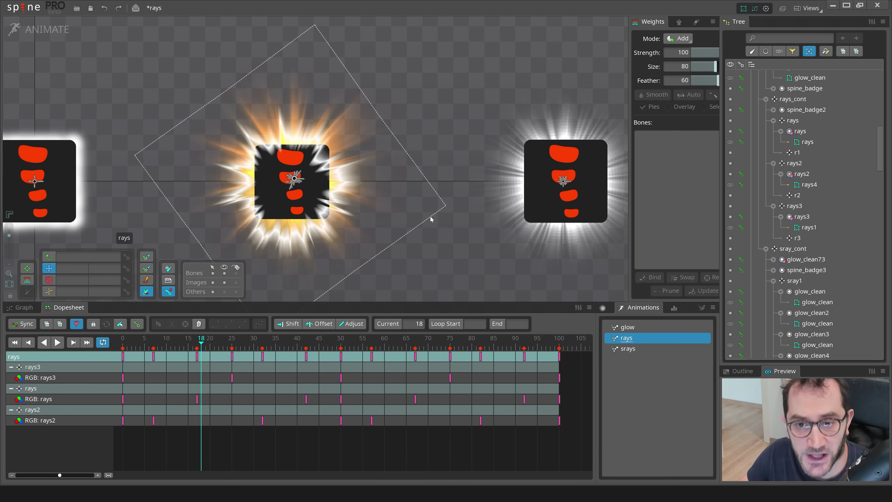
pyautogui.moveTo(426, 246); pyautogui.dragTo(398, 271)
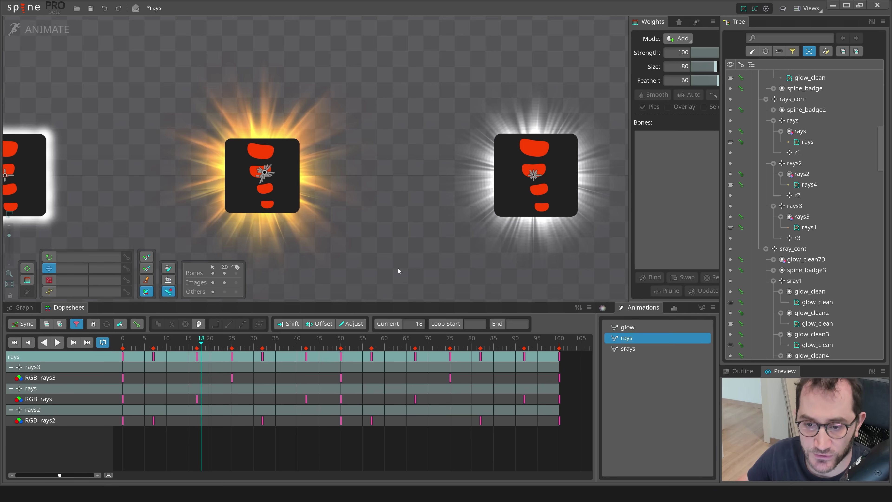
# Play the rays animation to study the overlapping ray layers, stop at frame 95 and select the r3 bone
pyautogui.scroll(-2, 398, 268)
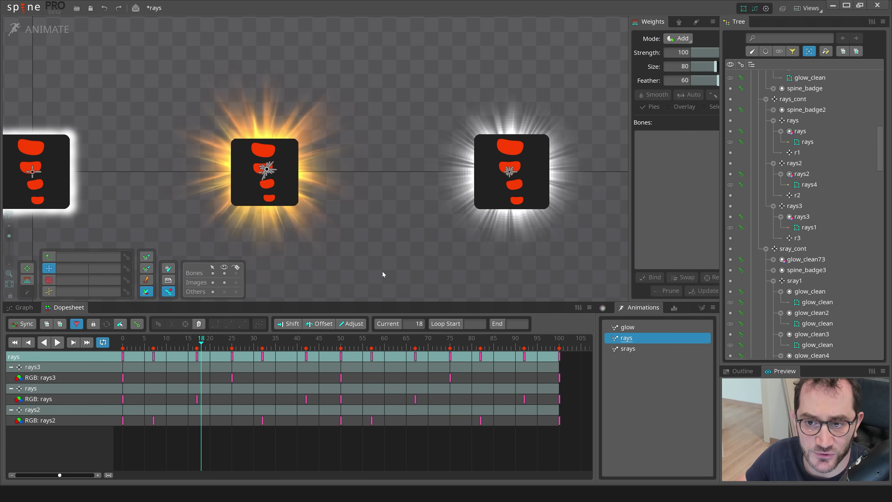
pyautogui.scroll(-1, 383, 271)
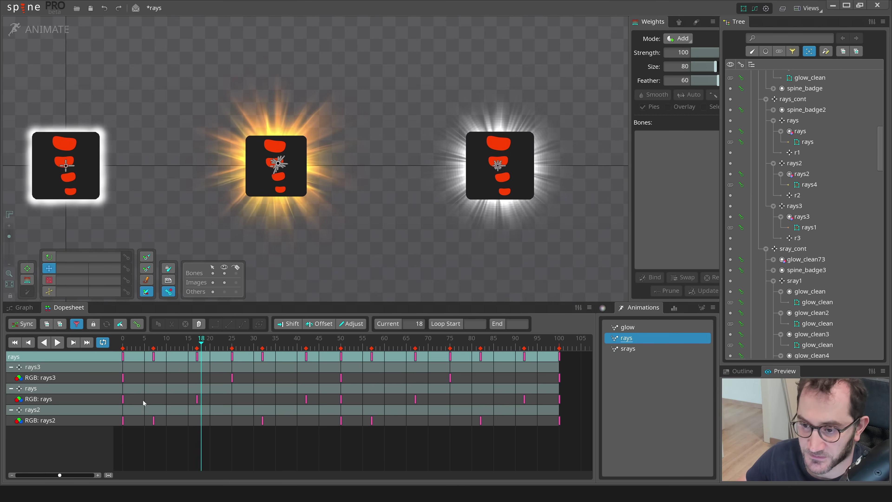
pyautogui.press('d')
pyautogui.scroll(3, 338, 255)
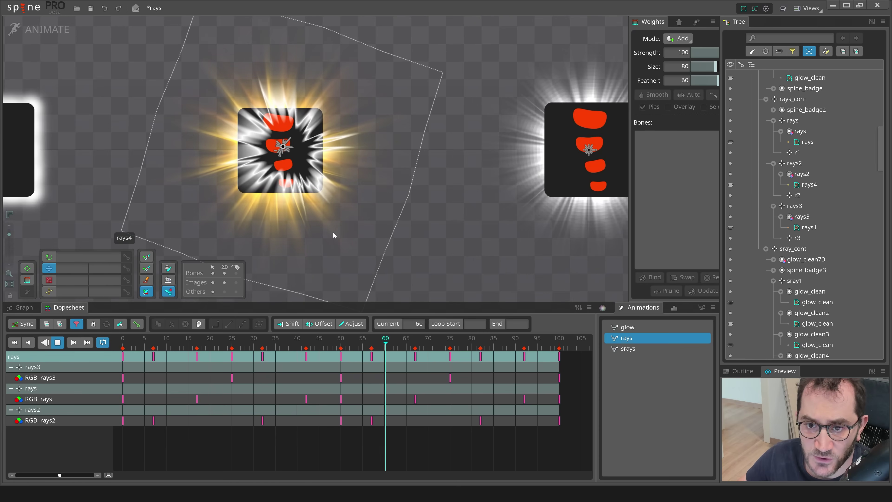
pyautogui.click(333, 232)
pyautogui.scroll(-1, 439, 283)
pyautogui.scroll(-1, 439, 279)
pyautogui.moveTo(439, 280); pyautogui.dragTo(303, 242)
pyautogui.press('d')
pyautogui.press('g')
pyautogui.scroll(1, 141, 62)
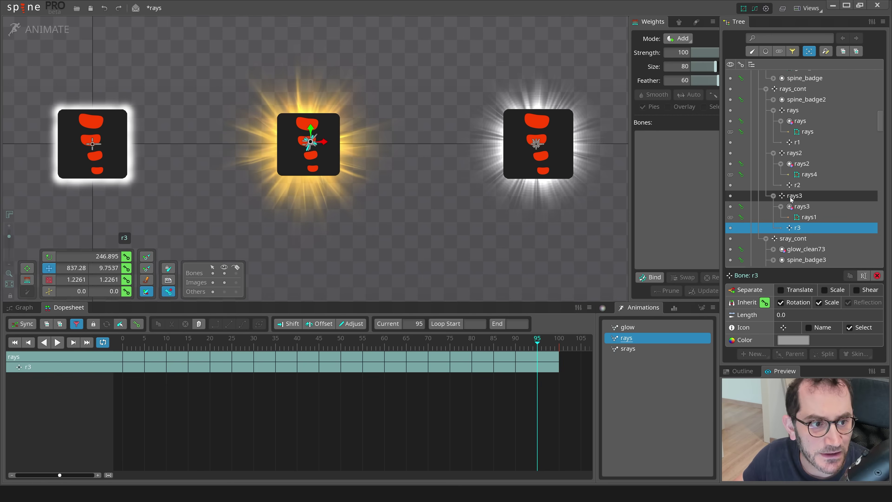
# Move the rays3 bone off the yellow badge to about X 401, Y 155 to isolate its ray layer
pyautogui.click(792, 197)
pyautogui.moveTo(442, 258); pyautogui.dragTo(328, 219)
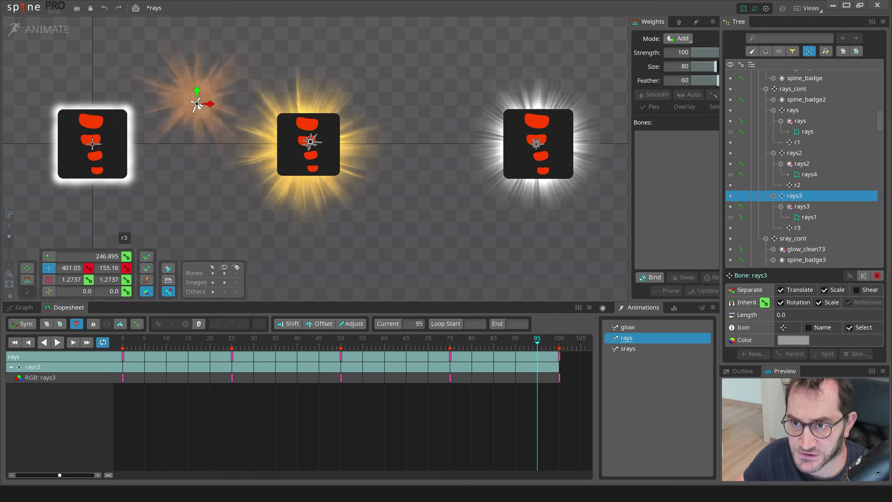
pyautogui.click(188, 113)
pyautogui.moveTo(189, 113); pyautogui.dragTo(233, 126)
pyautogui.hotkey('ctrl', 'z')
# Rotate the r3 bone to about 237 degrees, and undo the rotation and the ray layer's displacement
pyautogui.moveTo(394, 197); pyautogui.dragTo(484, 284)
pyautogui.press('c')
pyautogui.moveTo(465, 152); pyautogui.dragTo(405, 71)
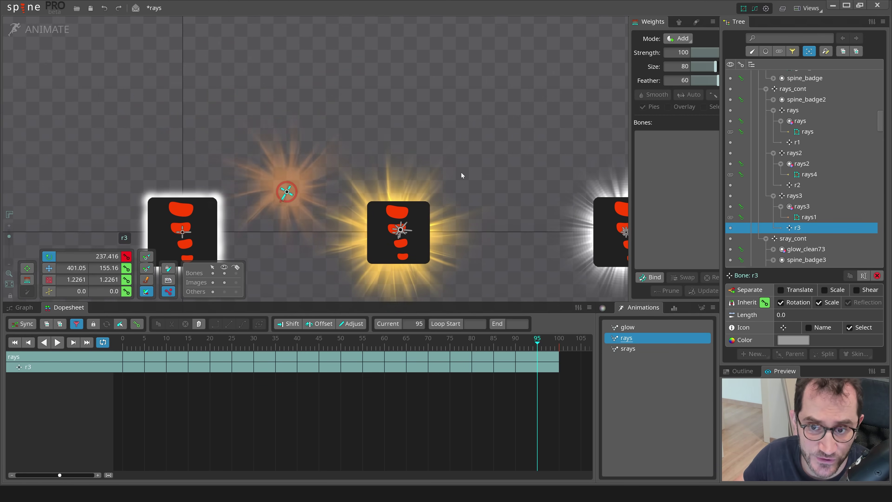
pyautogui.hotkey('ctrl', 'z')
pyautogui.scroll(-2, 468, 200)
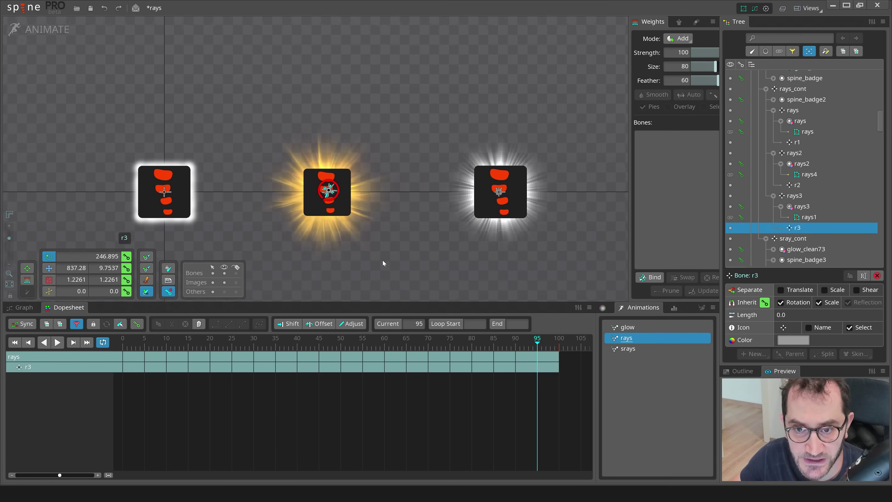
# Resume playing the rays animation and collapse the rays, rays2 and rays3 bones in the tree
pyautogui.scroll(2, 309, 235)
pyautogui.moveTo(444, 250); pyautogui.dragTo(434, 254)
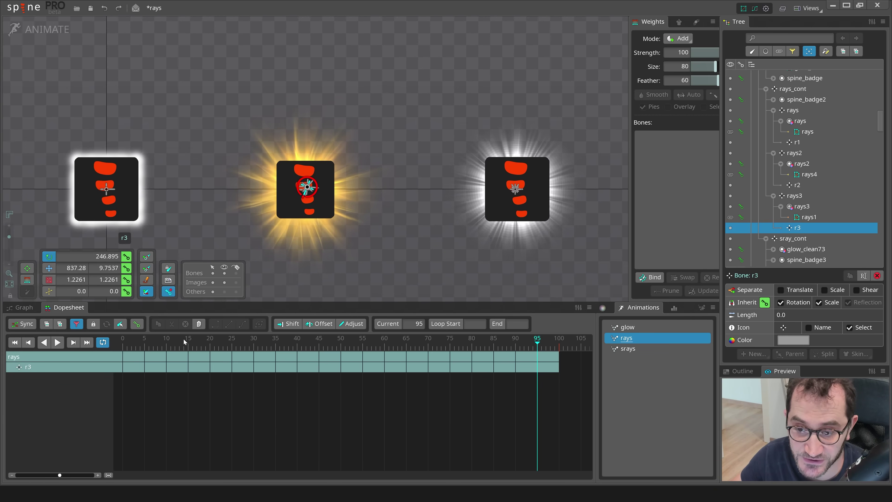
pyautogui.press('space')
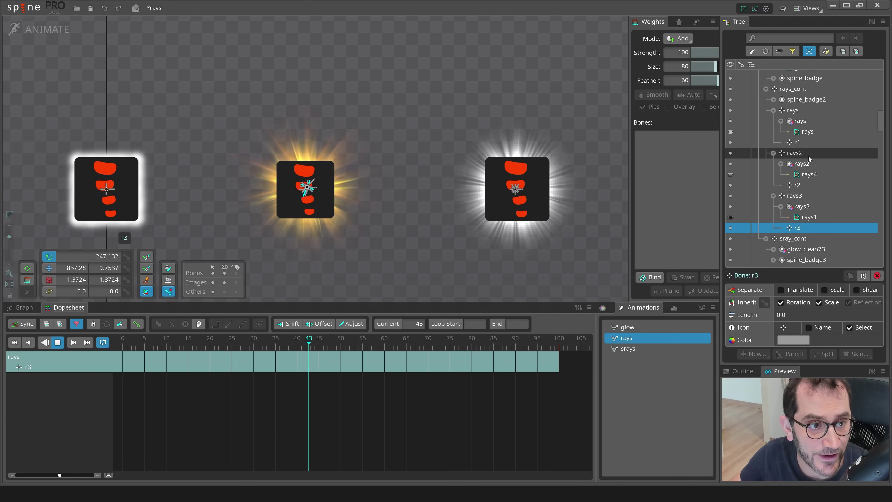
pyautogui.scroll(1, 809, 156)
pyautogui.rightClick(782, 122)
pyautogui.rightClick(783, 122)
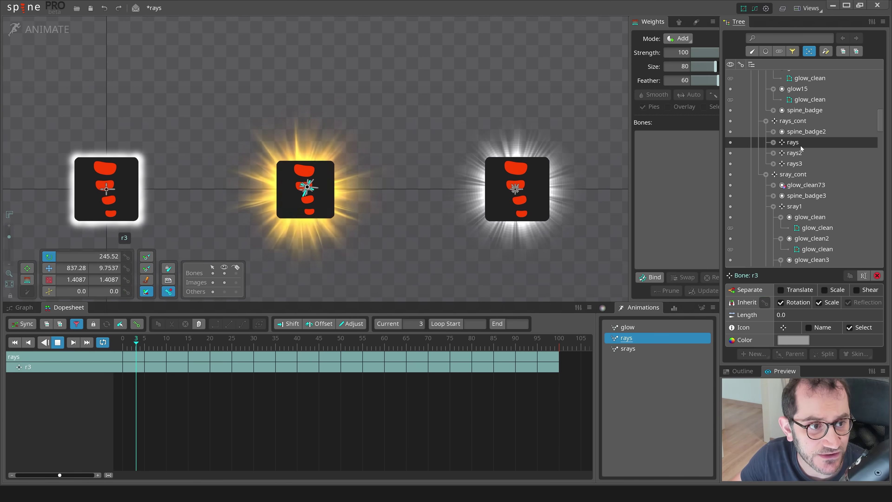
# Select the rays, rays2 and rays3 bones together and stop playback at frame 29
pyautogui.moveTo(800, 146); pyautogui.dragTo(801, 164)
pyautogui.scroll(-1, 533, 233)
pyautogui.moveTo(472, 295); pyautogui.dragTo(426, 253)
pyautogui.press('space')
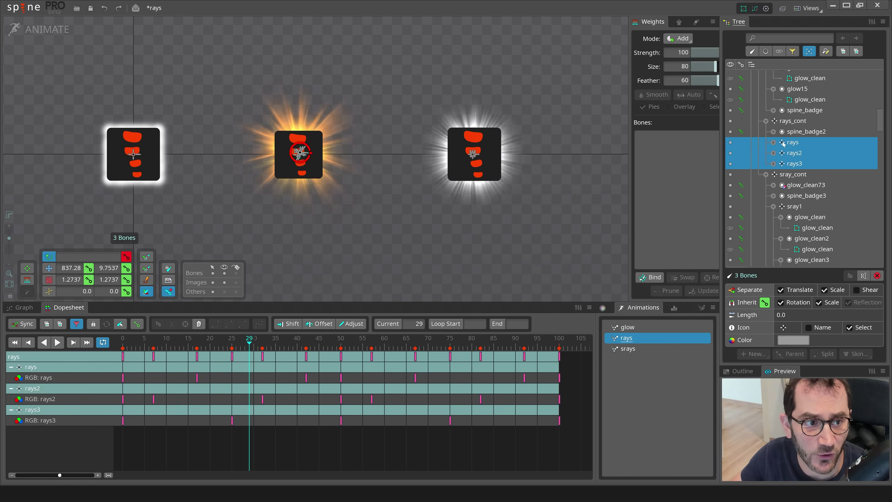
# Move the rays2 and rays3 bones off the yellow badge to separate their ray layers, placing rays3 at about X 735, Y 411
pyautogui.click(794, 153)
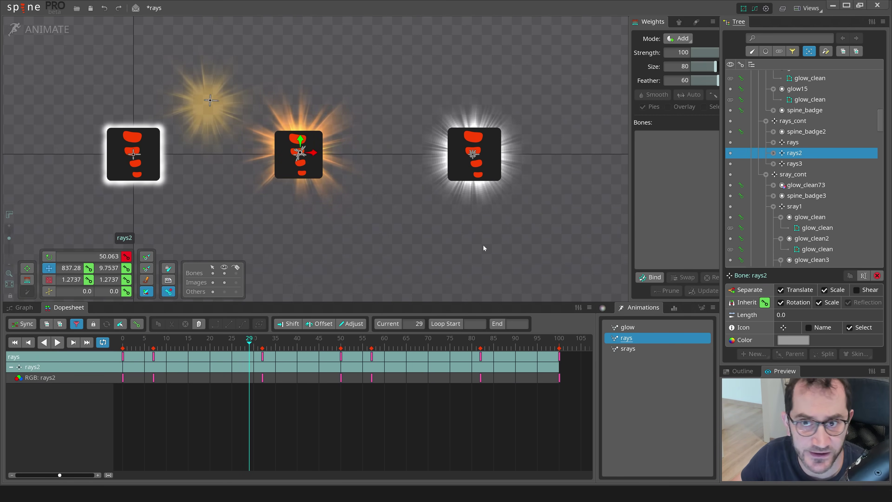
pyautogui.press('Down')
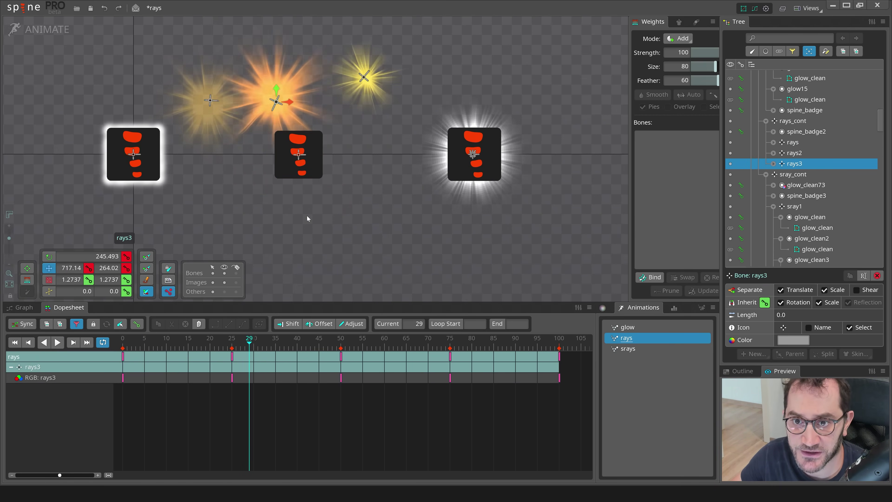
pyautogui.moveTo(306, 214); pyautogui.dragTo(315, 190)
pyautogui.moveTo(394, 208); pyautogui.dragTo(440, 257)
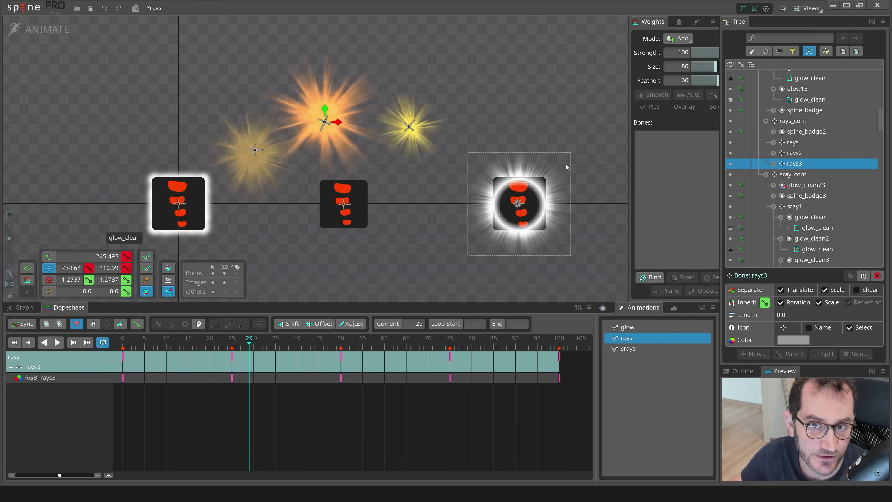
# Inspect the rays, rays4 and rays1 meshes and their source images under the rays, rays2 and rays3 bones
pyautogui.scroll(2, 393, 130)
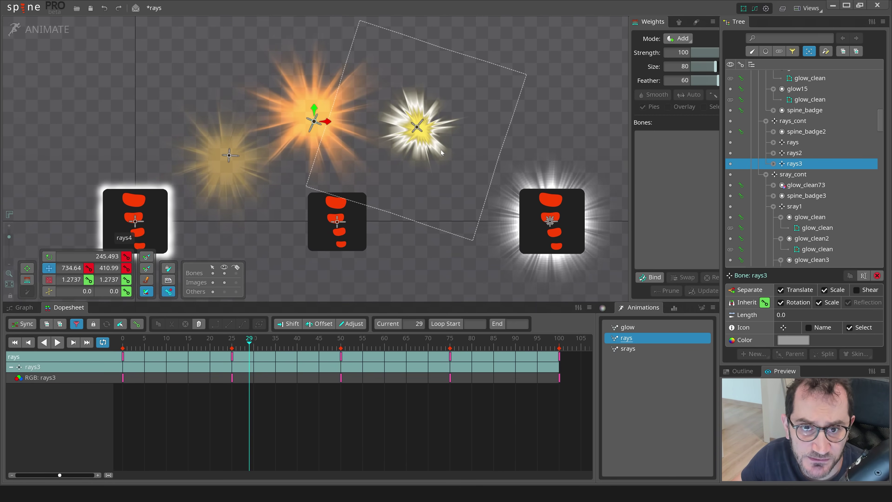
pyautogui.click(421, 139)
pyautogui.click(774, 142)
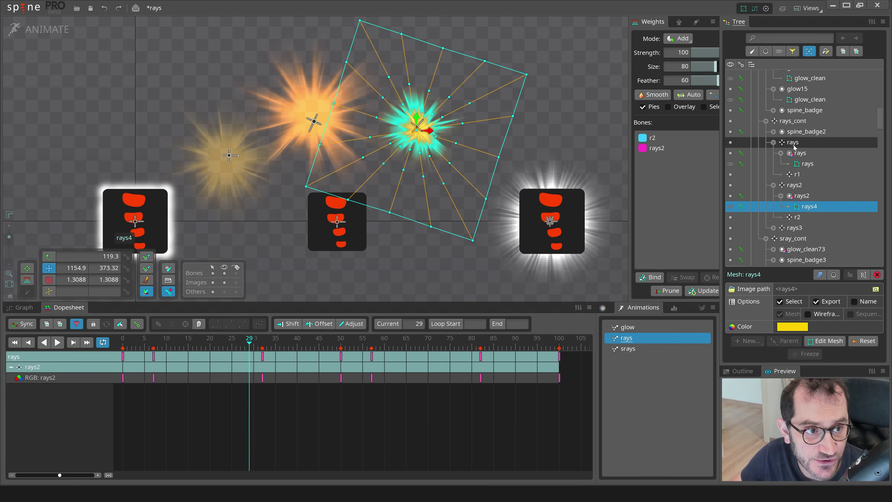
pyautogui.click(812, 163)
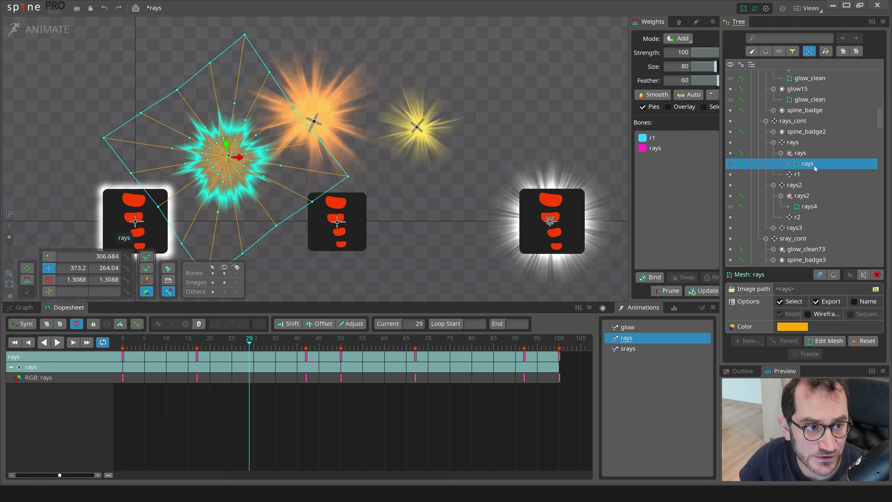
pyautogui.moveTo(816, 208)
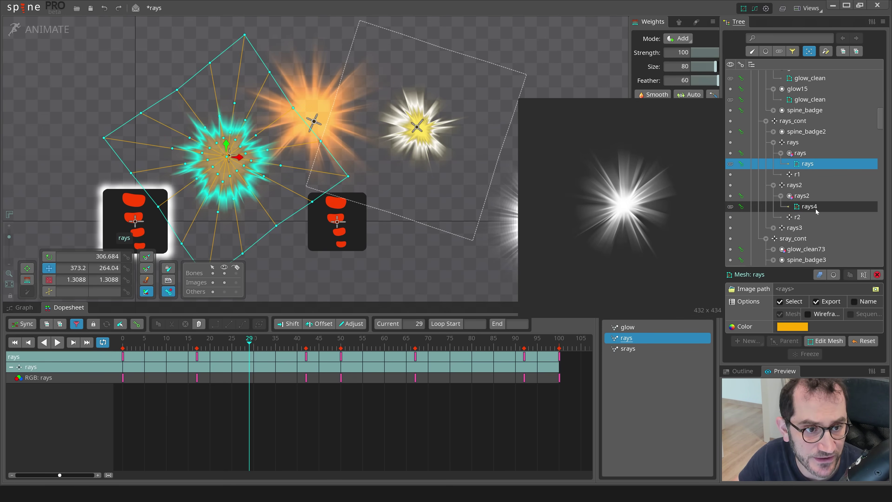
pyautogui.click(774, 228)
pyautogui.scroll(-1, 808, 218)
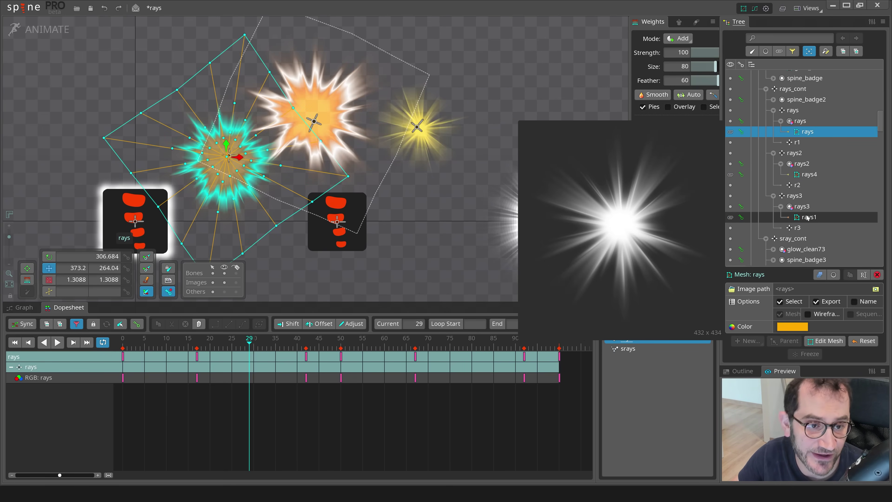
pyautogui.scroll(-2, 346, 211)
pyautogui.moveTo(381, 260); pyautogui.dragTo(364, 224)
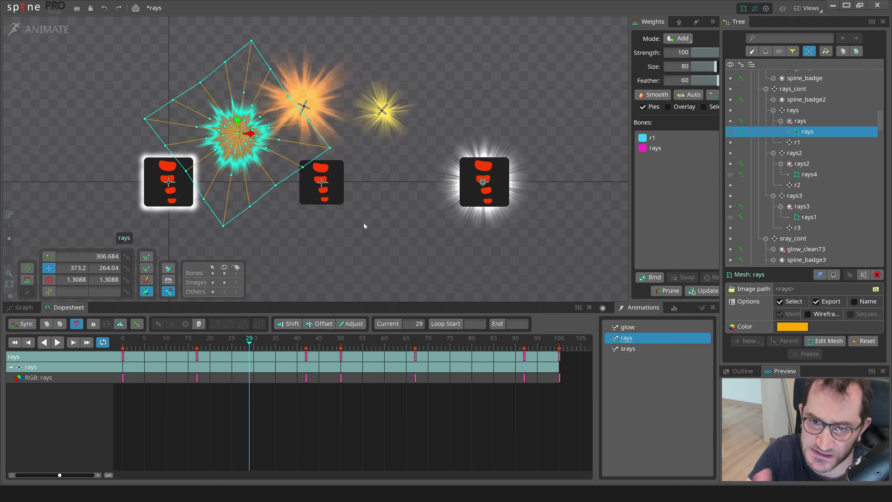
# Undo the displacements of the ray bones, clear the selection and play the rays animation
pyautogui.hotkey('ctrl', 'z')
pyautogui.hotkey('ctrl', 'z')
pyautogui.hotkey('ctrl', 'z')
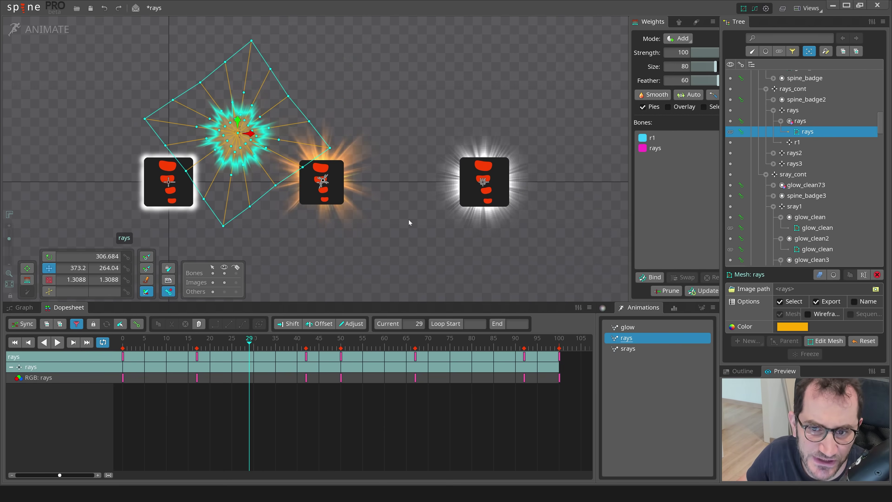
pyautogui.press('space')
pyautogui.moveTo(426, 232); pyautogui.dragTo(405, 255)
pyautogui.press('d')
pyautogui.scroll(1, 345, 210)
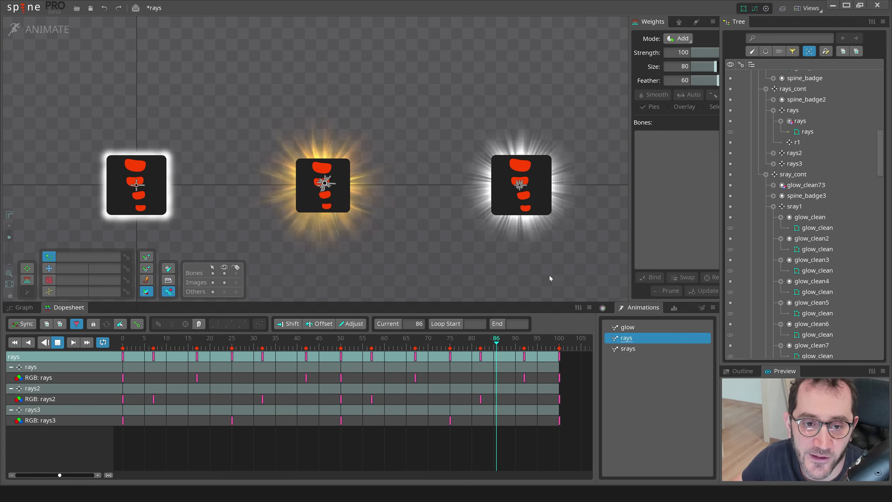
# Activate the srays animation and examine one of the narrow glow_clean ray meshes around the white-rayed badge
pyautogui.moveTo(549, 275); pyautogui.dragTo(408, 279)
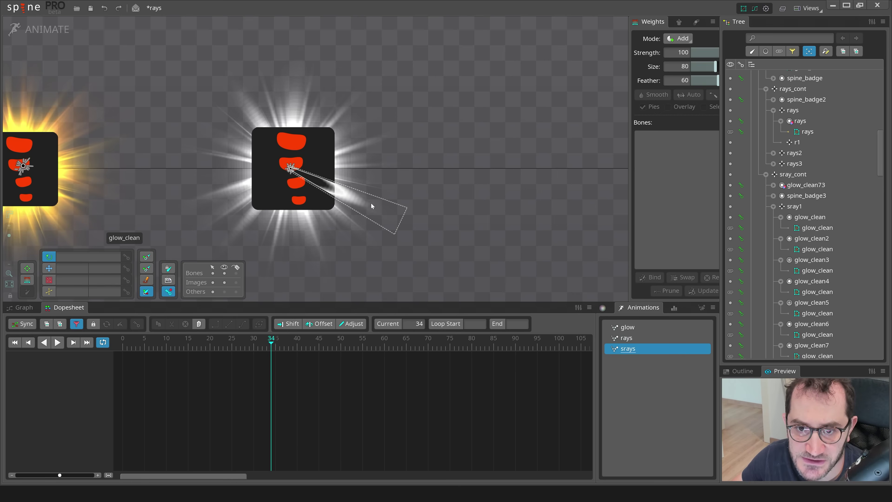
pyautogui.click(353, 149)
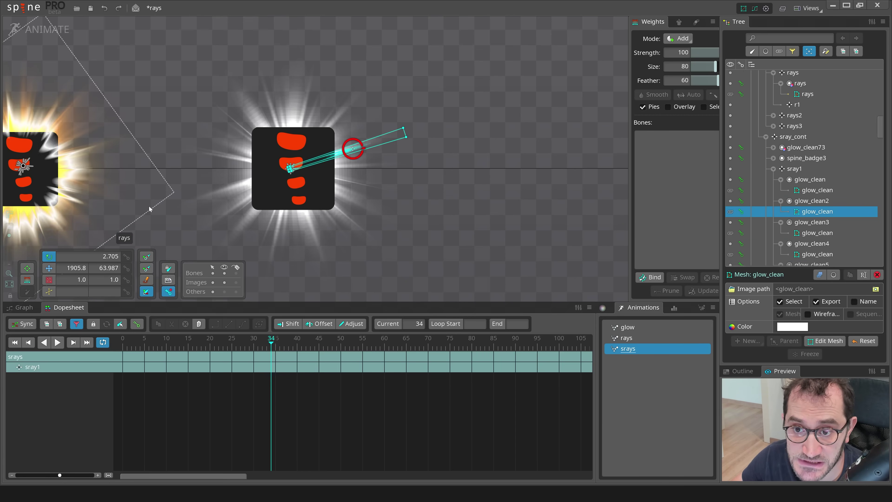
pyautogui.click(217, 208)
# In setup mode, edit the glow_clean mesh under glow7, adding a horizontal edge across its middle and deleting its lower vertices
pyautogui.moveTo(253, 231); pyautogui.dragTo(671, 230)
pyautogui.moveTo(193, 203); pyautogui.dragTo(225, 179)
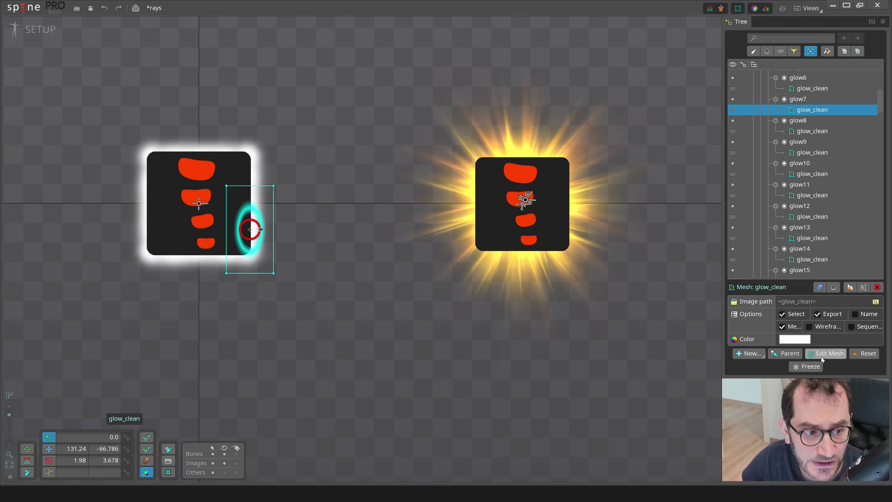
pyautogui.click(822, 354)
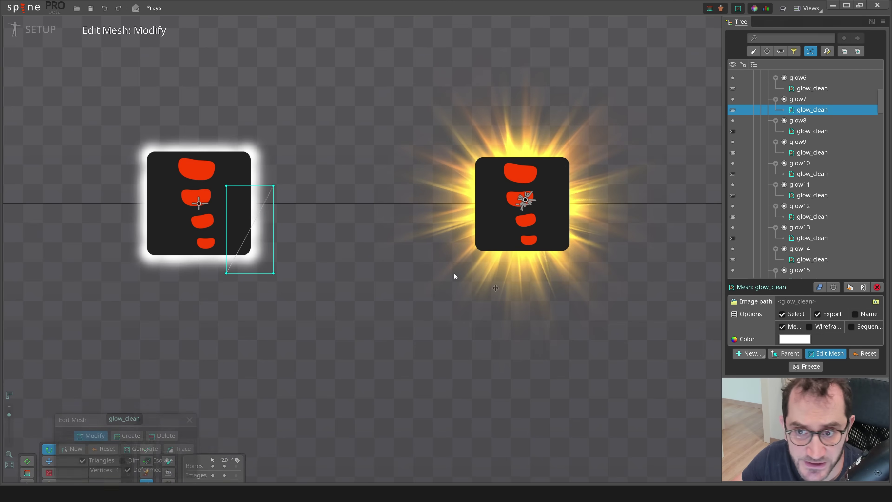
pyautogui.scroll(2, 251, 211)
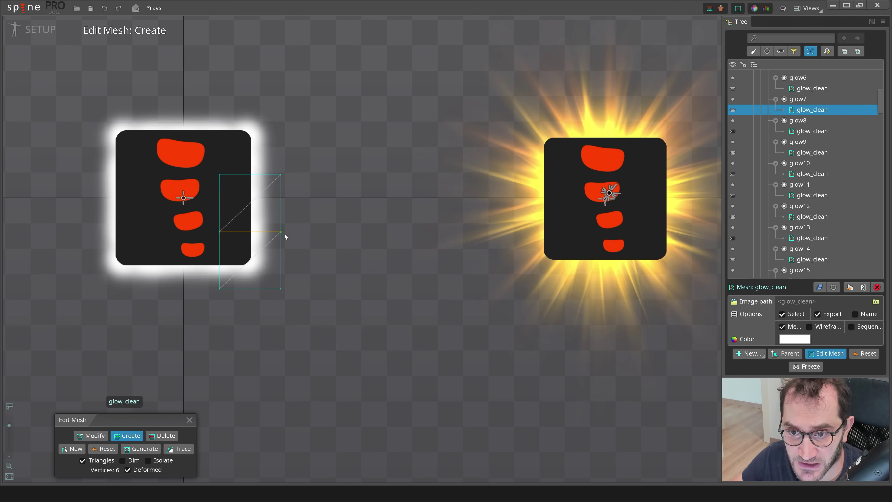
pyautogui.click(162, 436)
pyautogui.click(219, 289)
pyautogui.click(190, 420)
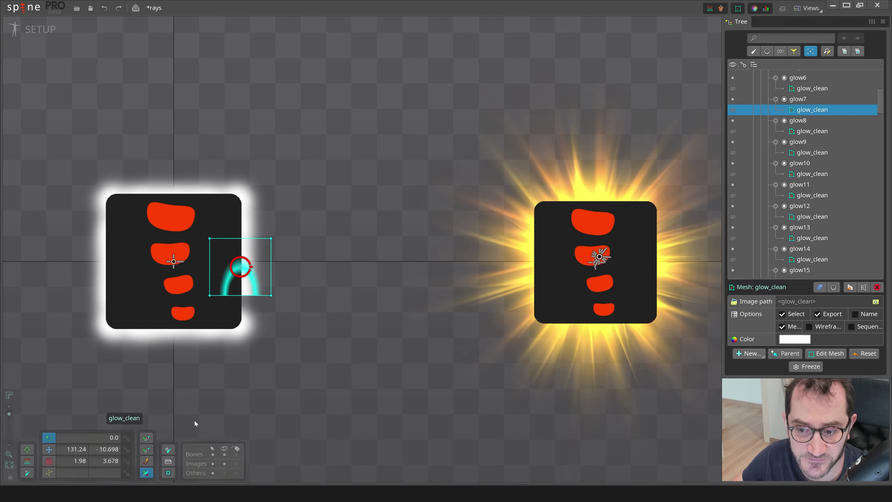
# Move the halved glow_clean mesh below the glow badge and stretch its top edge far upward into a ray
pyautogui.scroll(-2, 307, 357)
pyautogui.scroll(-1, 307, 357)
pyautogui.press('v')
pyautogui.moveTo(291, 349); pyautogui.dragTo(348, 431)
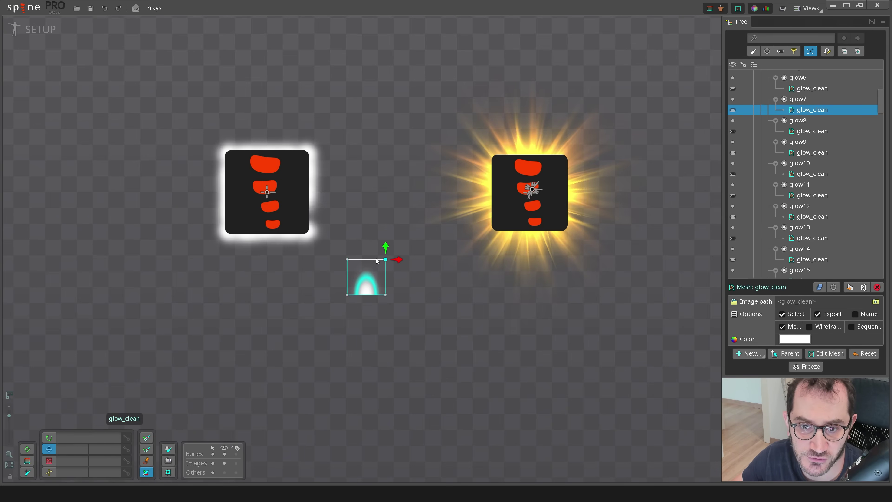
pyautogui.moveTo(378, 255); pyautogui.dragTo(380, 32)
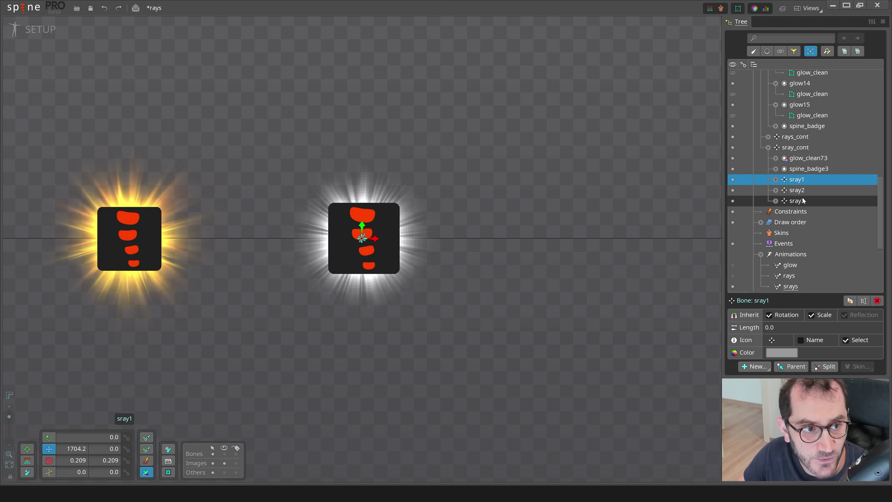
# Move the sray1, sray2 and sray3 bones off the badge and spread them apart, placing sray2 at about X 2745, Y 566
pyautogui.keyDown('shift'); pyautogui.click(804, 201); pyautogui.keyUp('shift')
pyautogui.moveTo(524, 327); pyautogui.dragTo(484, 223)
pyautogui.click(788, 179)
pyautogui.click(800, 190)
pyautogui.moveTo(608, 270); pyautogui.dragTo(757, 205)
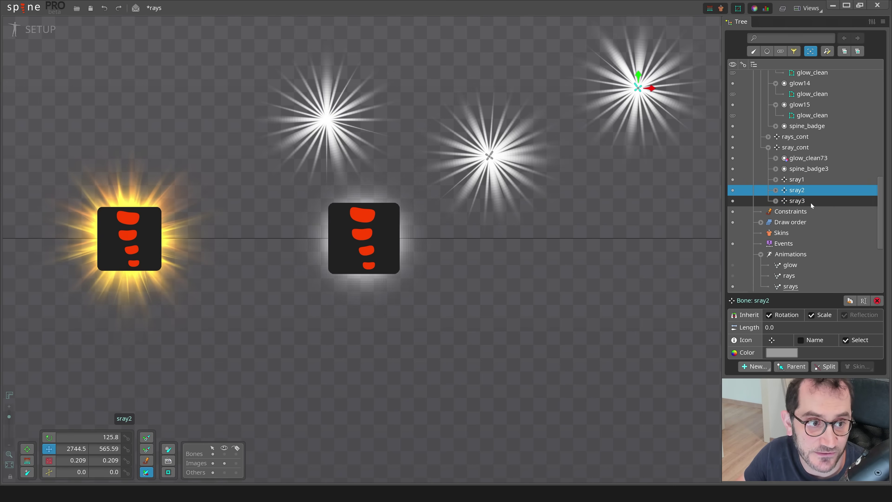
# Select the glow_clean mesh under glow_clean3 in sray1 and examine how the individual rays converge at the burst's centre
pyautogui.scroll(2, 370, 106)
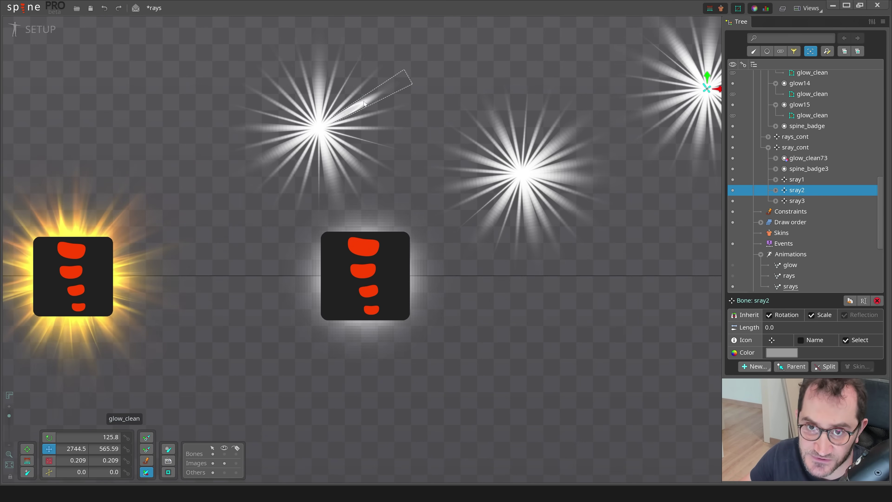
pyautogui.click(364, 102)
pyautogui.scroll(4, 431, 186)
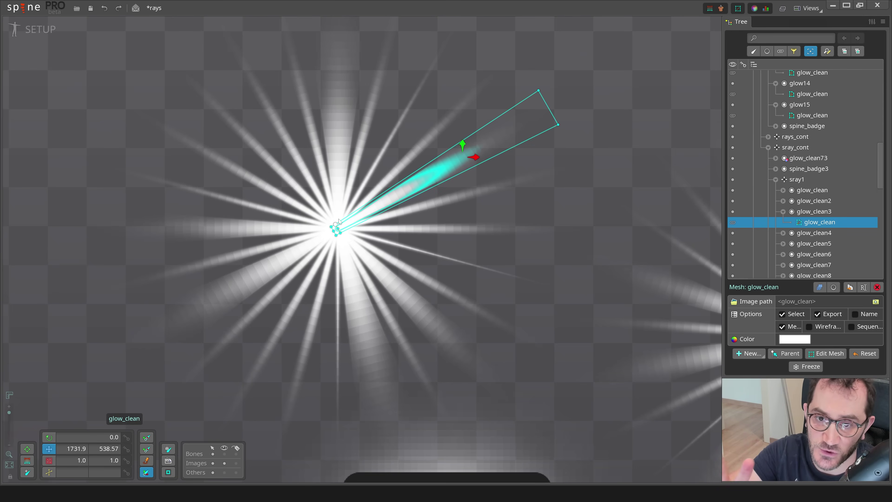
pyautogui.scroll(-3, 373, 216)
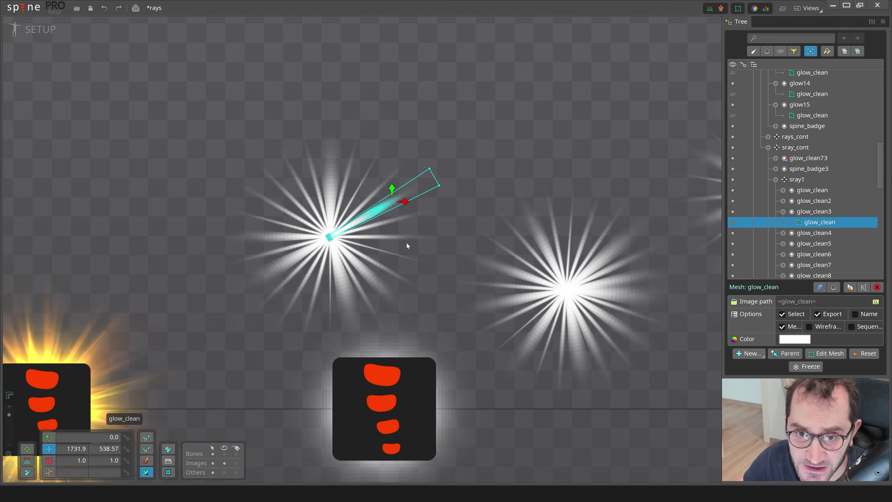
pyautogui.scroll(2, 350, 180)
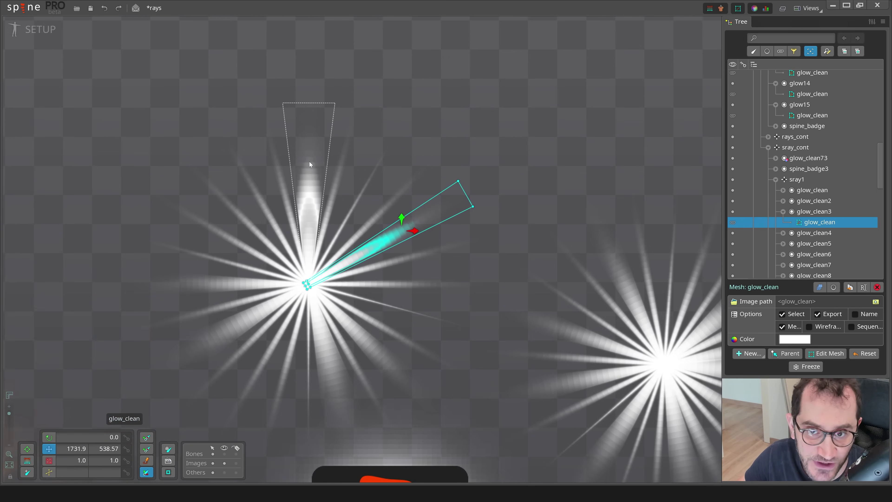
pyautogui.scroll(-3, 310, 162)
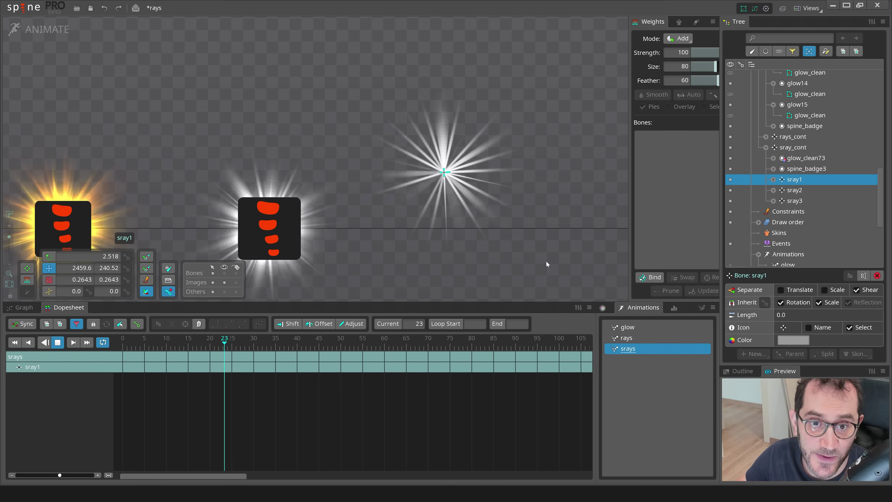
# Undo the sray1 bone's displacement and return the srays timeline to frame 0
pyautogui.click(577, 236)
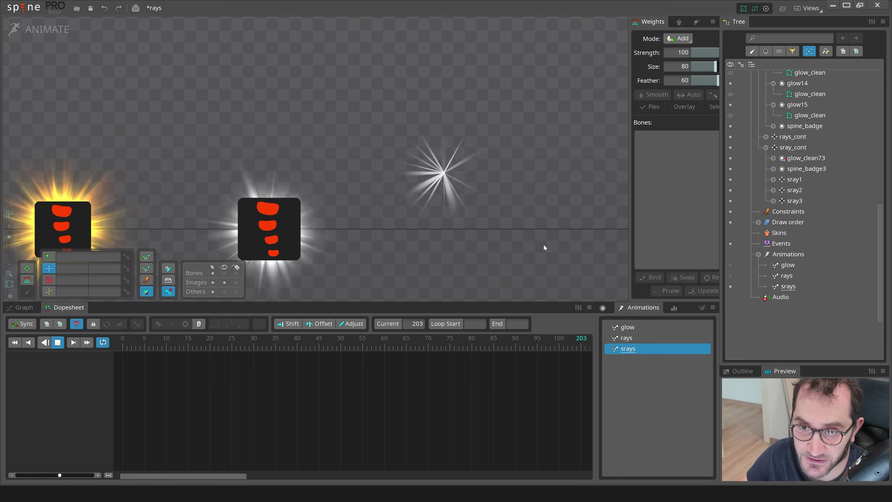
pyautogui.hotkey('ctrl', 'z')
pyautogui.hotkey('ctrl', 'z')
pyautogui.hotkey('ctrl', 'z')
pyautogui.click(123, 342)
# Try moving the three selected sray bones off the badge together and undo the move
pyautogui.moveTo(419, 252); pyautogui.dragTo(605, 171)
pyautogui.hotkey('ctrl', 'z')
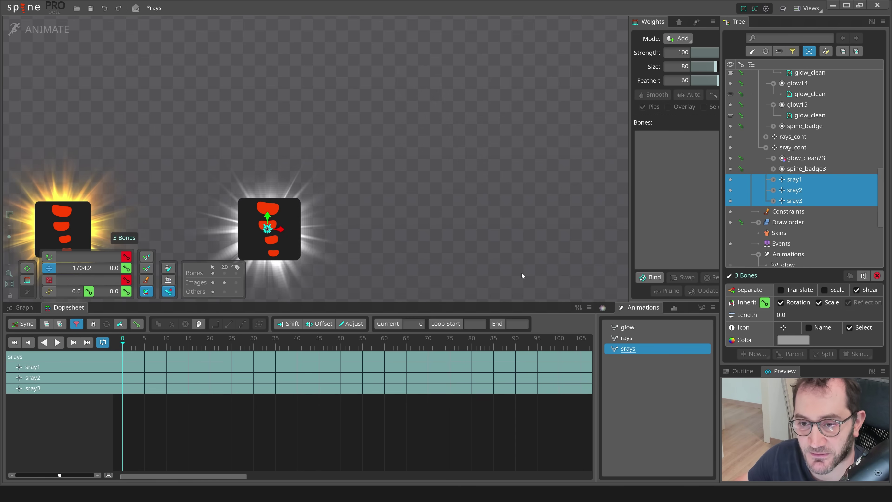
pyautogui.moveTo(473, 258); pyautogui.dragTo(497, 256)
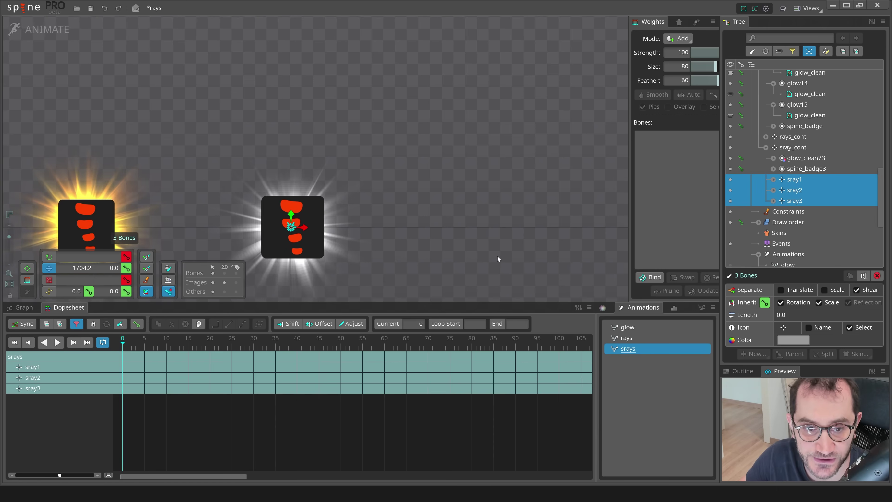
pyautogui.scroll(2, 313, 210)
pyautogui.moveTo(468, 221); pyautogui.dragTo(539, 181)
# Switch to the particles project window and activate its group animation
pyautogui.moveTo(462, 494)
pyautogui.click(536, 456)
pyautogui.click(645, 329)
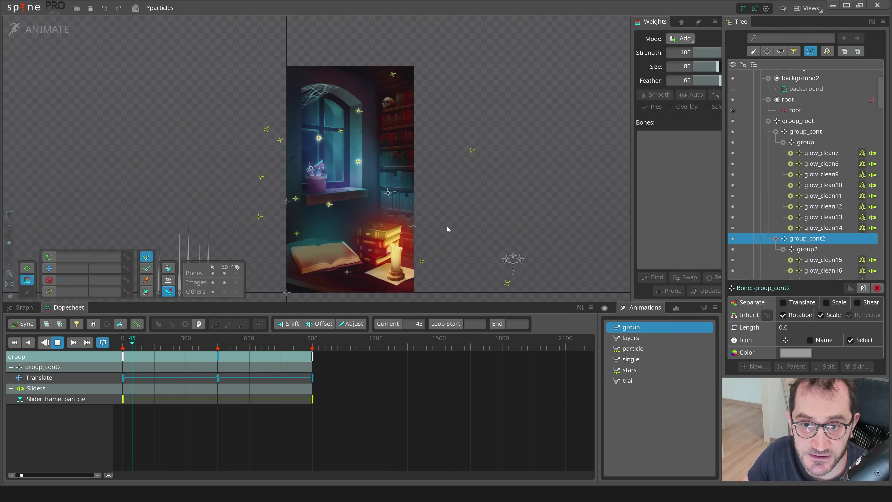
# Select the group bone at frame 51 and move it over the window artwork to about X 732, Y 270
pyautogui.click(333, 159)
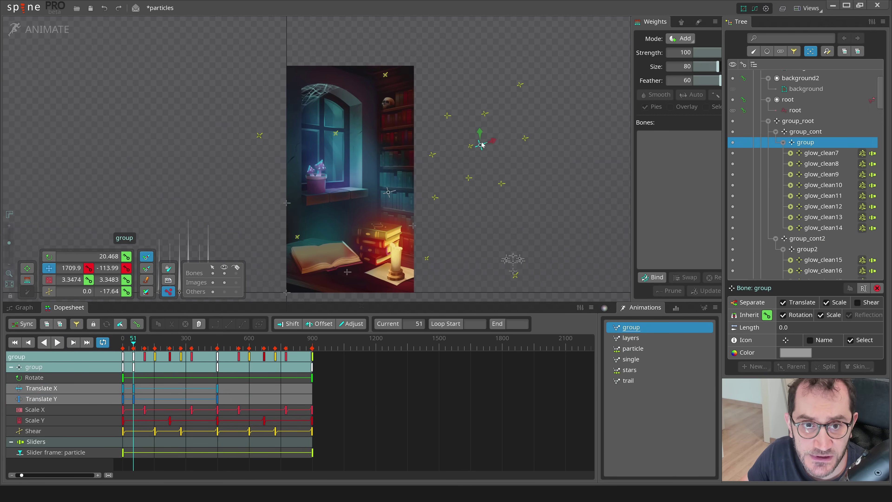
pyautogui.moveTo(481, 144); pyautogui.dragTo(483, 142)
pyautogui.scroll(3, 486, 130)
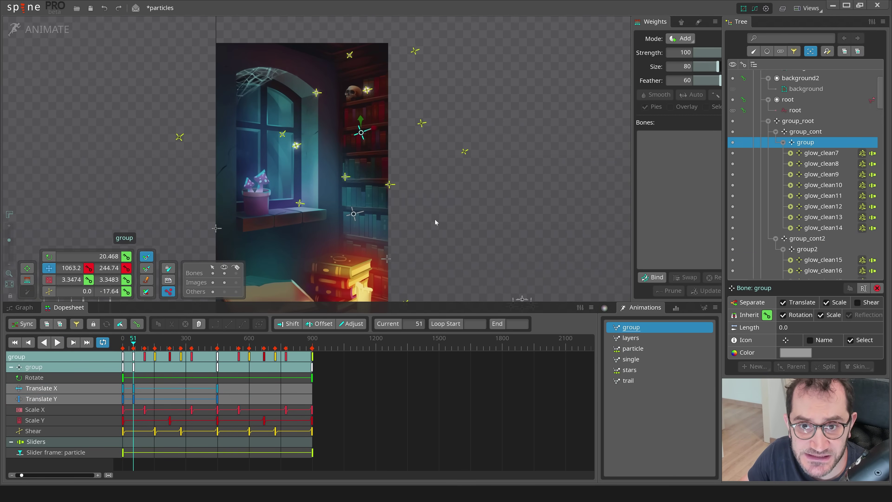
pyautogui.moveTo(426, 219); pyautogui.dragTo(385, 238)
# Rotate the group bone to about 19 degrees and shear it to about 12 on X
pyautogui.press('c')
pyautogui.moveTo(459, 239); pyautogui.dragTo(450, 129)
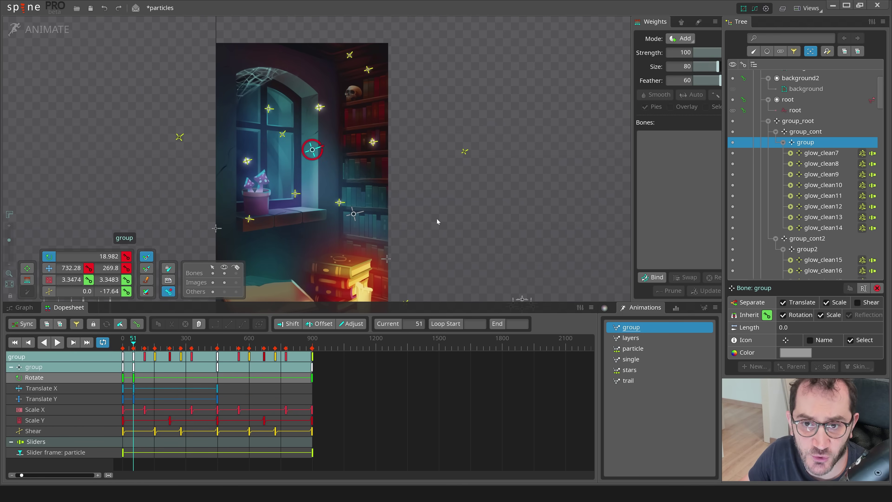
pyautogui.press('z')
pyautogui.moveTo(338, 141)
pyautogui.mouseDown()
pyautogui.moveTo(340, 156)
pyautogui.moveTo(334, 139)
pyautogui.mouseUp()
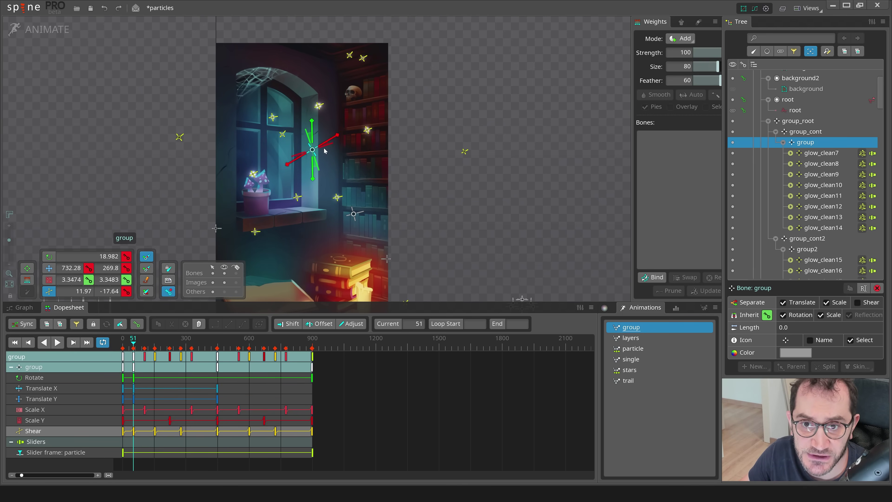
# Move the group bone down over the artwork to about X 736, Y 62
pyautogui.press('b')
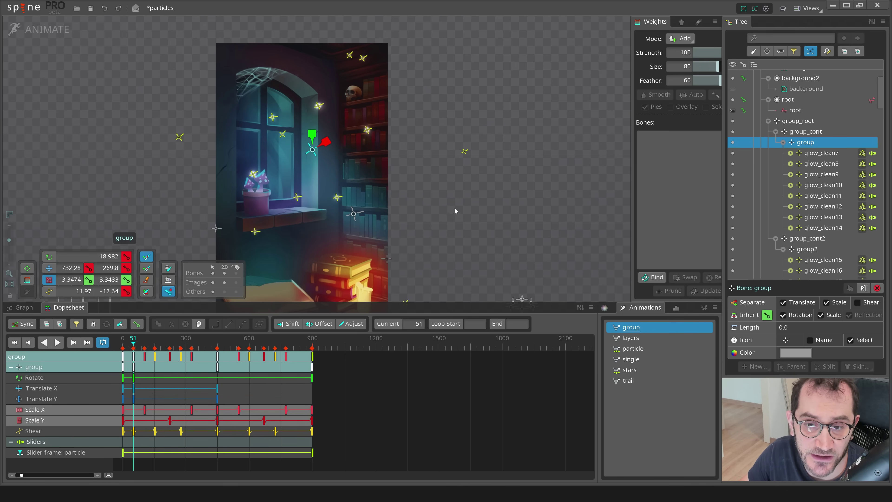
pyautogui.press('v')
pyautogui.moveTo(456, 212); pyautogui.dragTo(466, 242)
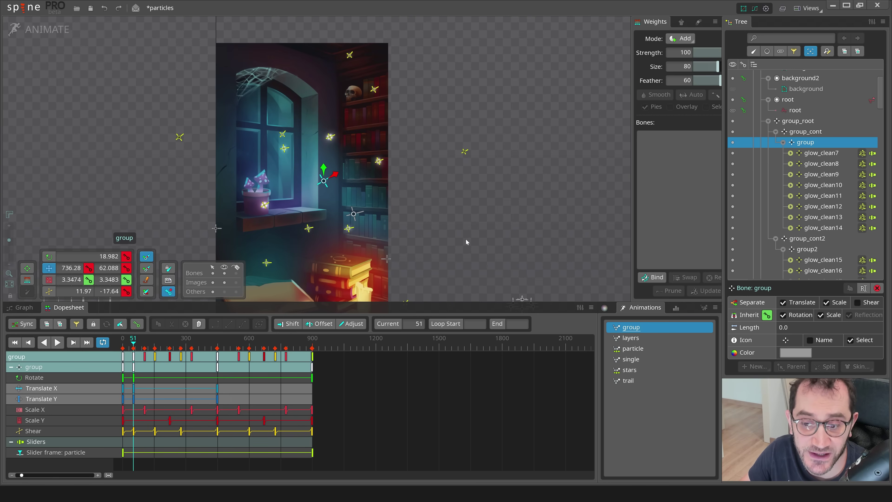
# Undo the last move, shear and rotation changes made to the group bone at frame 51
pyautogui.hotkey('ctrl', 'z')
pyautogui.hotkey('ctrl', 'z')
pyautogui.hotkey('ctrl', 'z')
pyautogui.hotkey('ctrl', 'z')
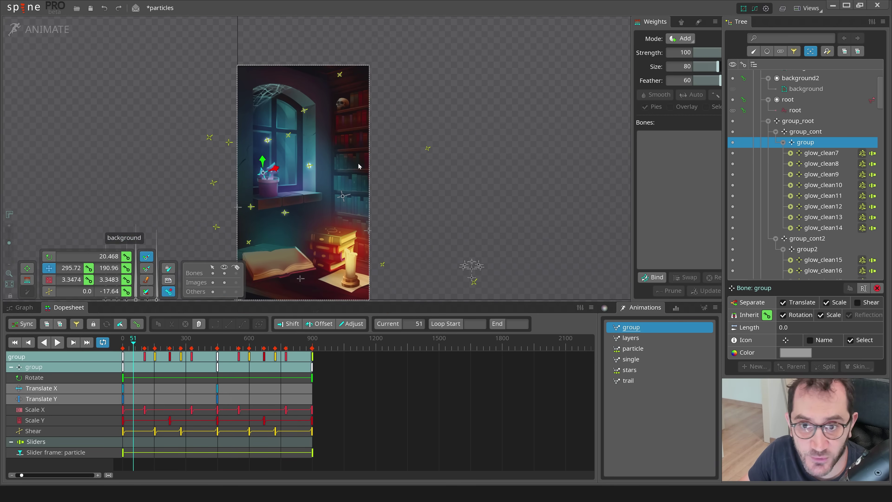
pyautogui.scroll(1, 358, 162)
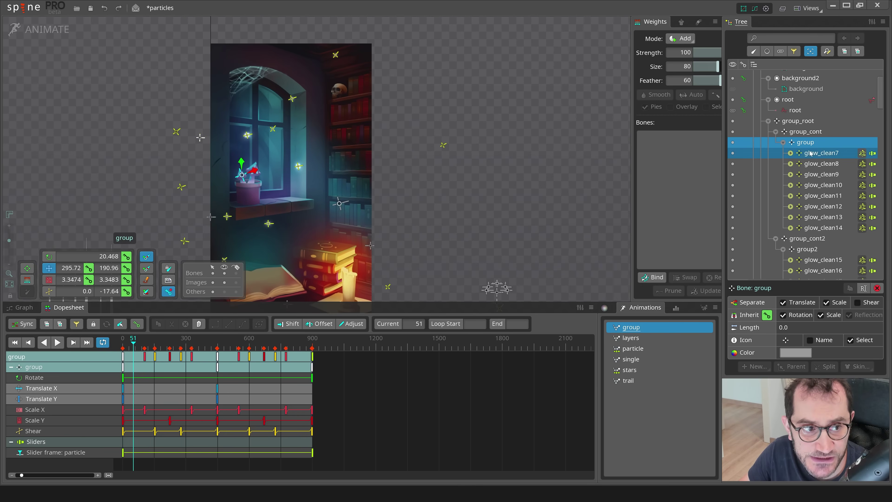
# Select bones glow_clean7 through glow_clean14, and try scaling the group bone down to about 0.58 on both axes
pyautogui.click(818, 155)
pyautogui.keyDown('shift'); pyautogui.click(821, 228); pyautogui.keyUp('shift')
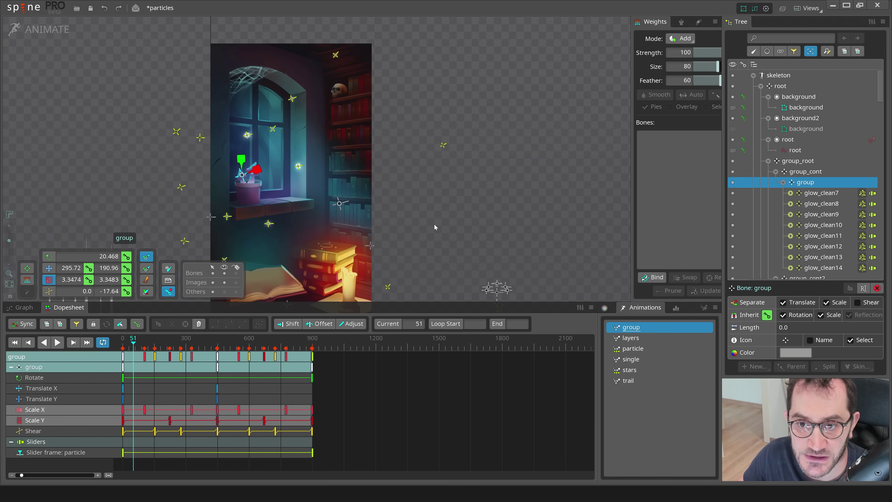
pyautogui.moveTo(435, 224)
pyautogui.mouseDown()
pyautogui.moveTo(432, 208)
pyautogui.moveTo(428, 224)
pyautogui.mouseUp()
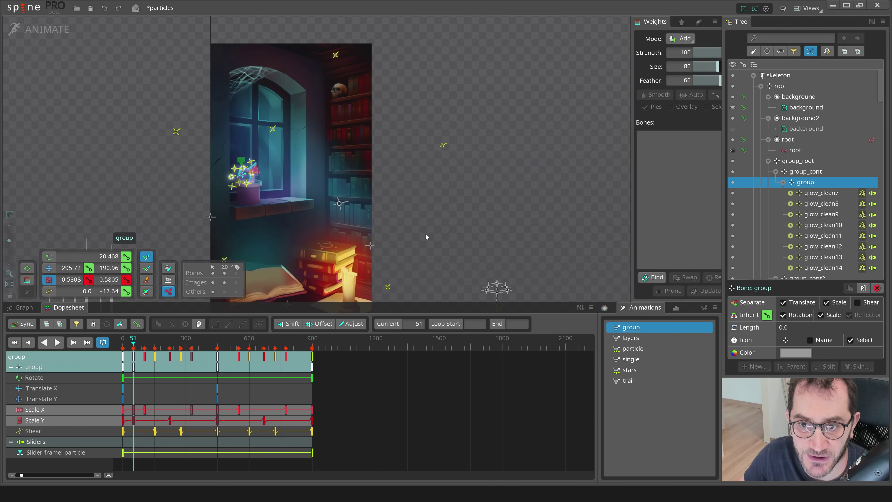
pyautogui.hotkey('ctrl', 'z')
# Scrub through the group animation with the group_cont and group_cont2 branches collapsed and the bones hidden
pyautogui.moveTo(465, 170); pyautogui.dragTo(491, 152)
pyautogui.scroll(-1, 492, 152)
pyautogui.rightClick(822, 173)
pyautogui.rightClick(819, 183)
pyautogui.scroll(-2, 458, 182)
pyautogui.moveTo(458, 182); pyautogui.dragTo(416, 161)
pyautogui.hotkey('ctrl', 'b')
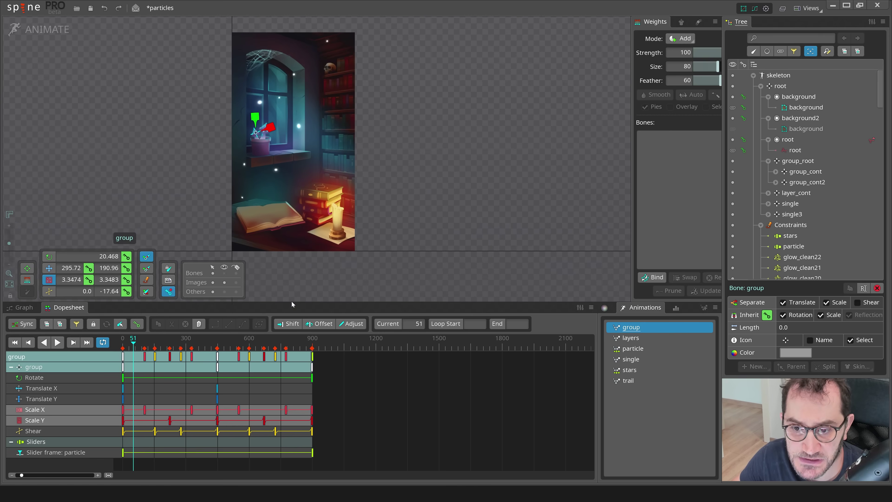
pyautogui.moveTo(125, 346); pyautogui.dragTo(200, 350)
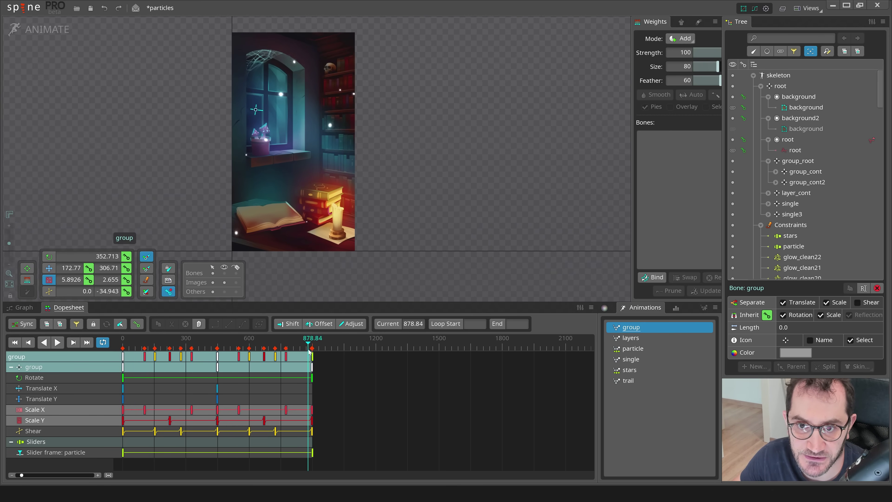
pyautogui.press('space')
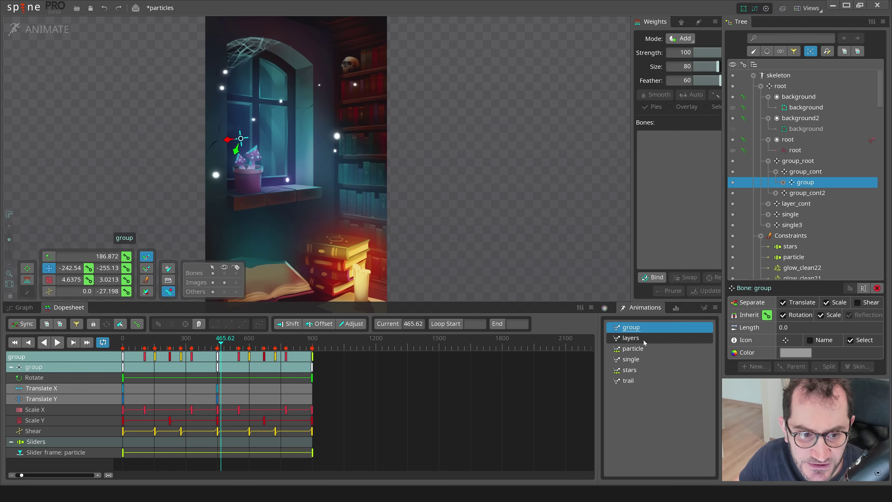
# Activate the layers animation and play it up to frame 35
pyautogui.click(643, 338)
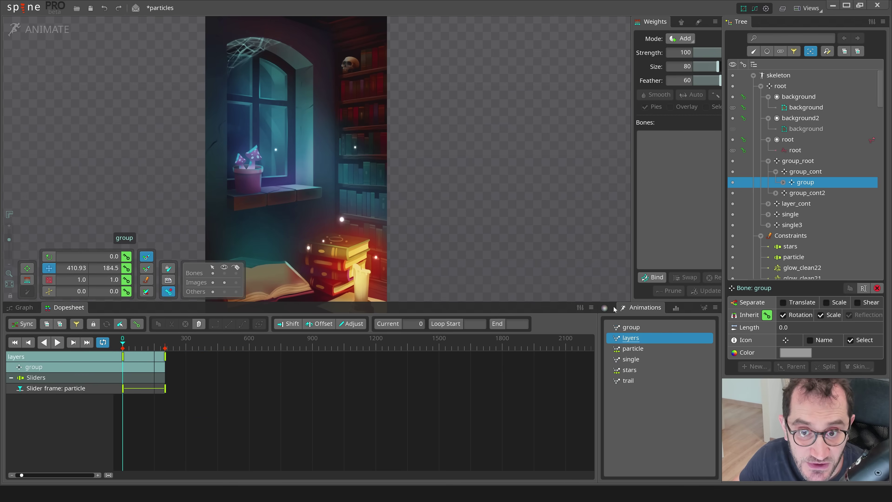
pyautogui.press('space')
pyautogui.scroll(2, 368, 209)
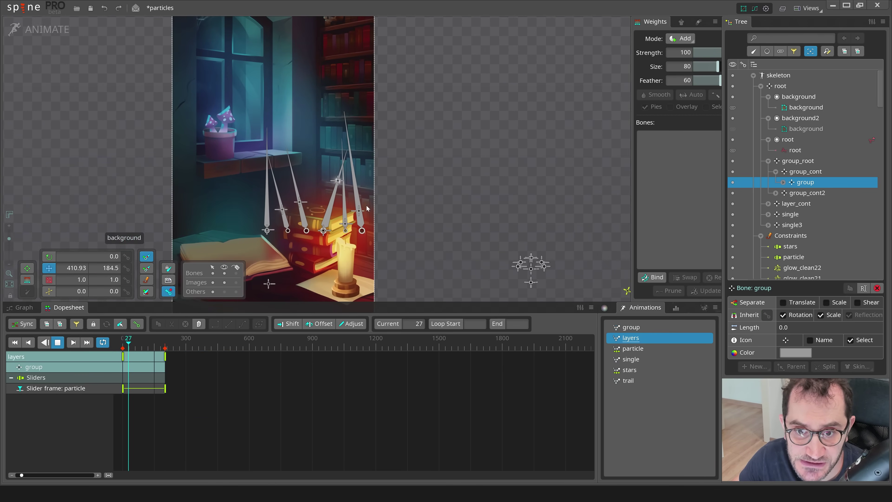
pyautogui.press('space')
# Select the layer3 bone beside the candle and move it off the artwork to about X 173, Y -458
pyautogui.click(356, 199)
pyautogui.moveTo(435, 220); pyautogui.dragTo(381, 233)
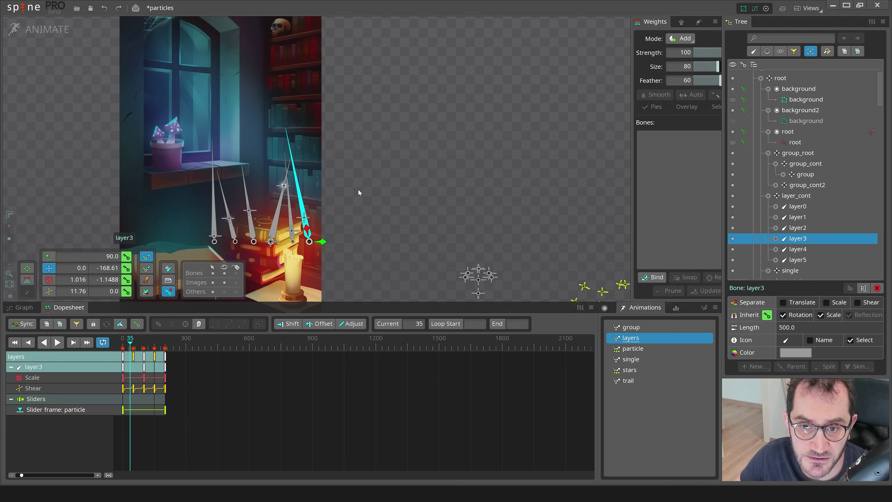
pyautogui.moveTo(359, 189); pyautogui.dragTo(425, 150)
pyautogui.scroll(2, 391, 169)
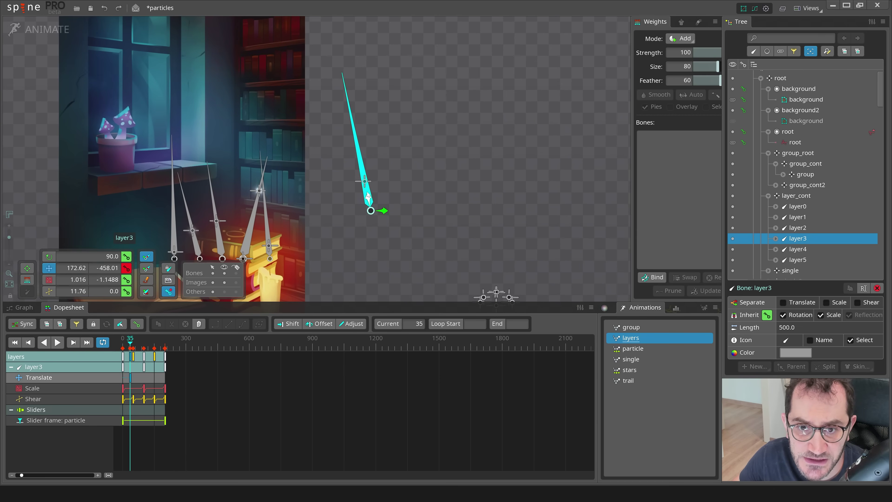
# Slide glow_clean4 along the layer3 bone towards its tip, and undo both bone moves
pyautogui.click(365, 182)
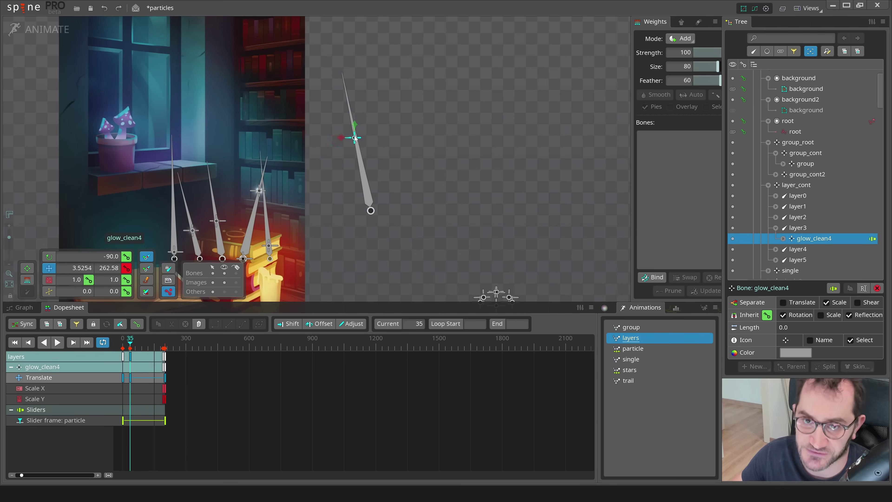
pyautogui.moveTo(354, 133); pyautogui.dragTo(342, 78)
pyautogui.scroll(-1, 375, 162)
pyautogui.moveTo(375, 162); pyautogui.dragTo(399, 144)
pyautogui.hotkey('ctrl', 'z')
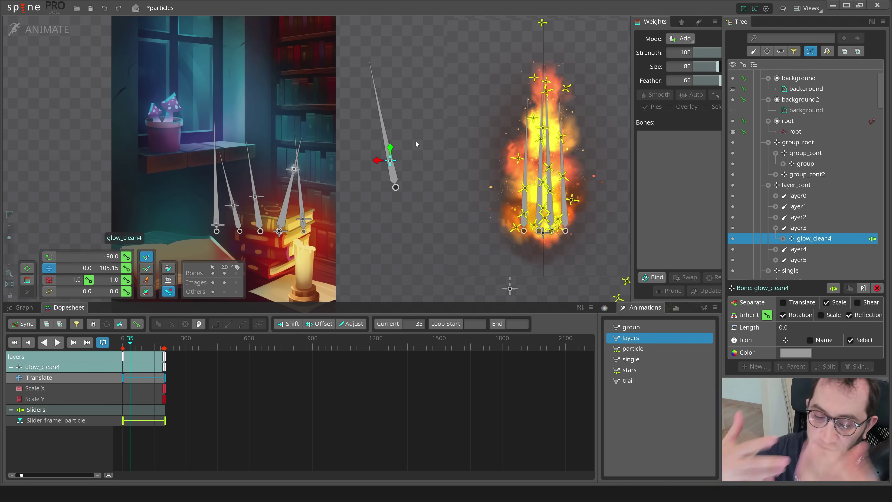
pyautogui.hotkey('ctrl', 'z')
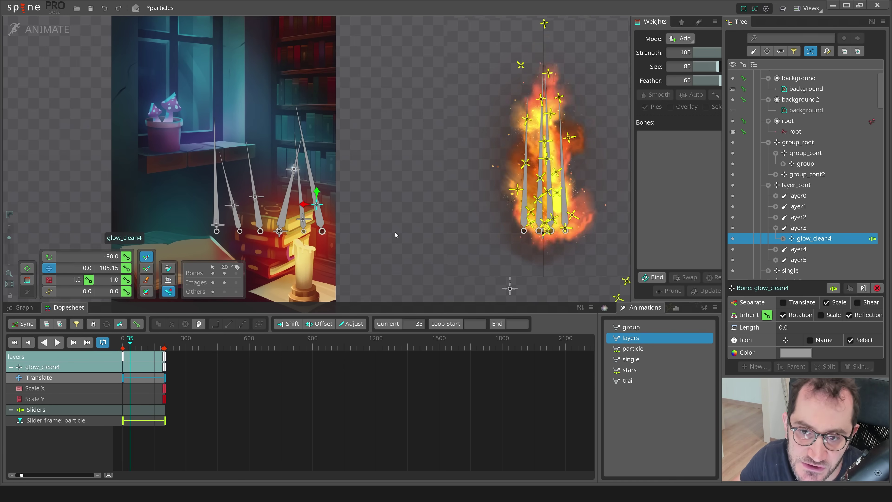
# Select the layer1 bone above the candle and try moving it slightly sideways
pyautogui.moveTo(356, 214); pyautogui.dragTo(382, 208)
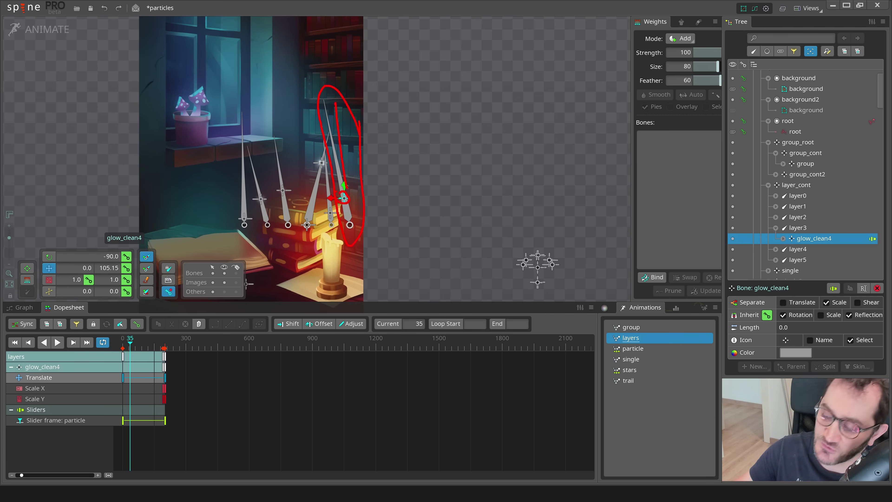
pyautogui.click(336, 173)
pyautogui.scroll(2, 332, 179)
pyautogui.click(320, 101)
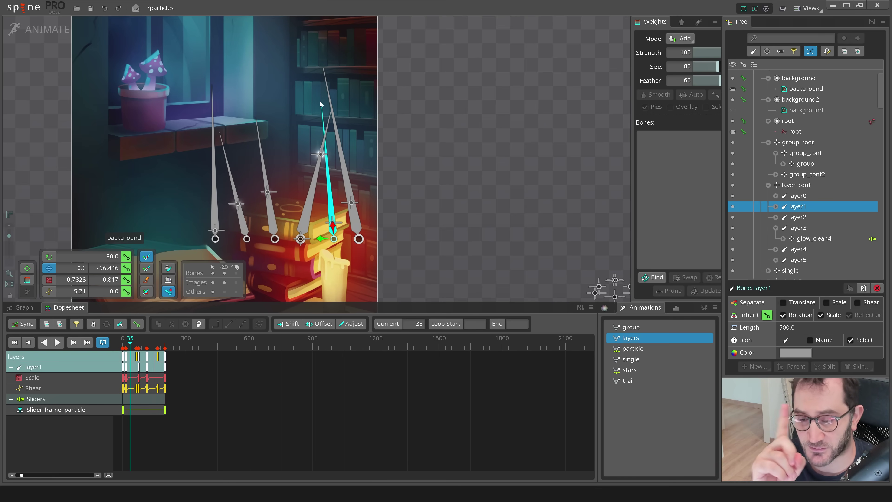
pyautogui.moveTo(436, 164)
pyautogui.mouseDown()
pyautogui.moveTo(421, 168)
pyautogui.moveTo(449, 163)
pyautogui.mouseUp()
pyautogui.hotkey('ctrl', 'z')
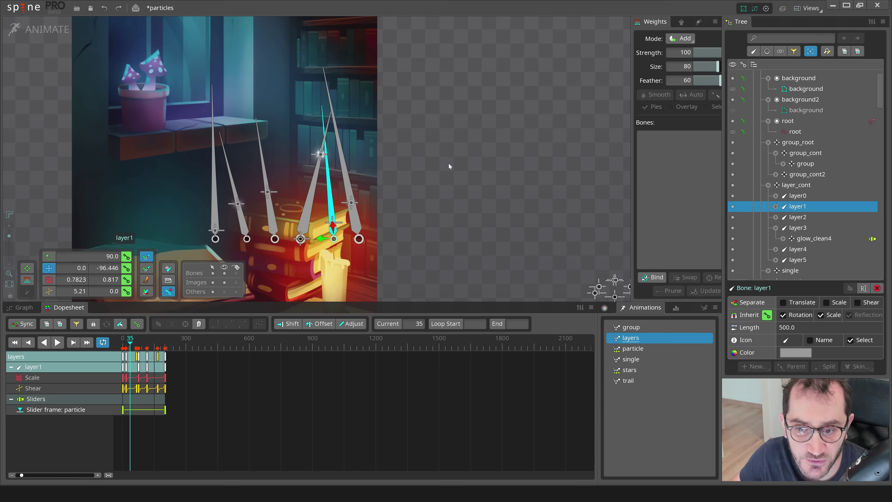
# Inspect the scale inheritance of glow_clean2 and glow_clean4, and try scaling the layer3 bone at frame 35
pyautogui.moveTo(361, 184); pyautogui.dragTo(394, 189)
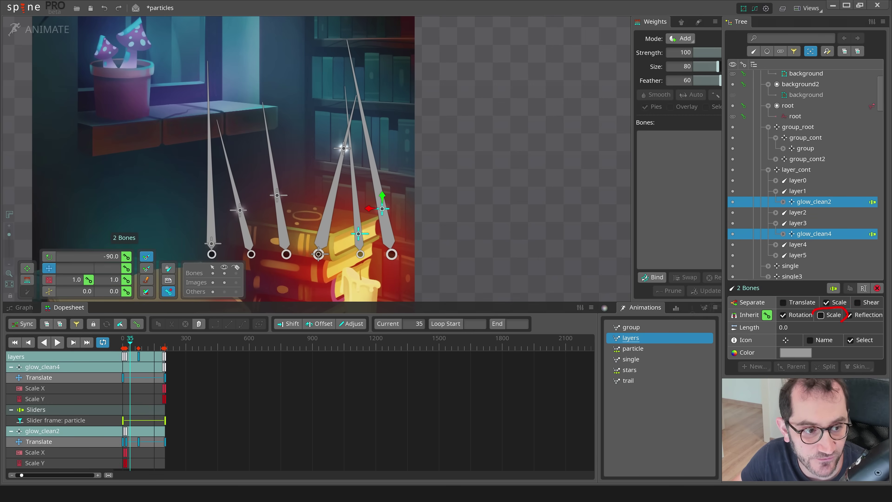
pyautogui.scroll(-3, 223, 147)
pyautogui.click(314, 193)
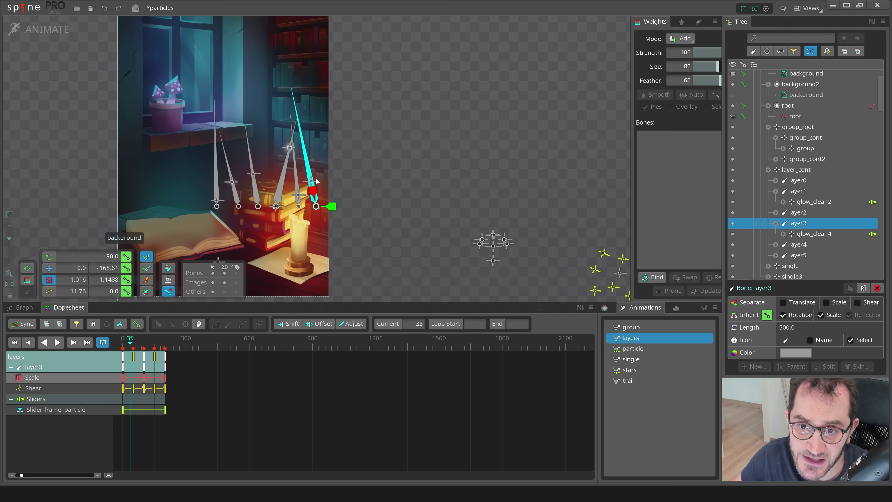
pyautogui.moveTo(313, 193)
pyautogui.mouseDown()
pyautogui.moveTo(313, 176)
pyautogui.moveTo(314, 186)
pyautogui.mouseUp()
pyautogui.hotkey('ctrl', 'z')
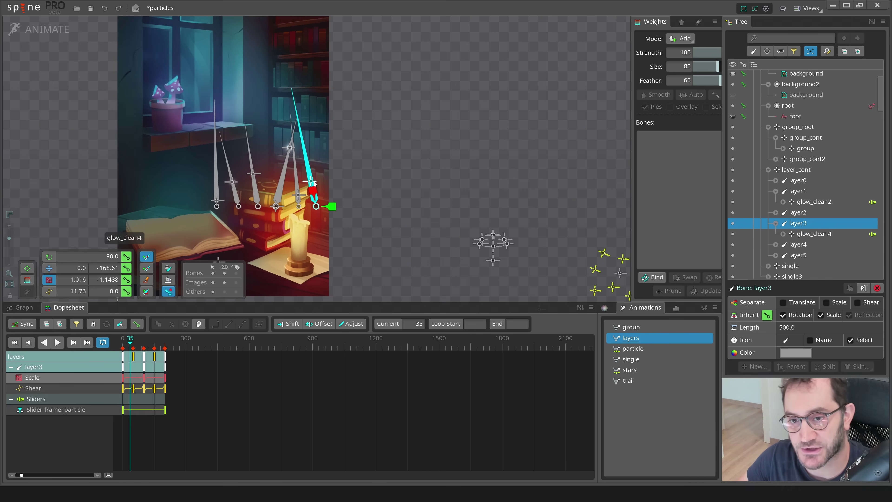
# Play the layers animation, and switch to setup mode with glow_clean2, glow_clean5 and glow_clean6 selected
pyautogui.moveTo(359, 183); pyautogui.dragTo(434, 199)
pyautogui.scroll(1, 434, 199)
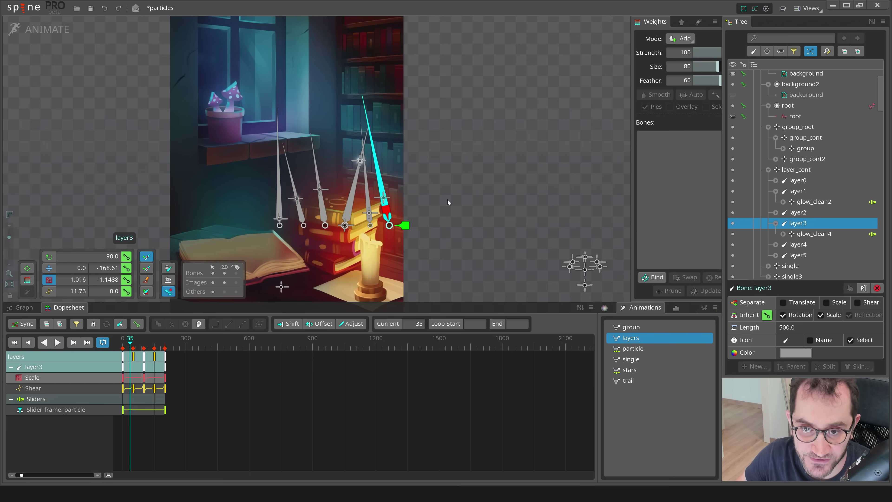
pyautogui.press('l')
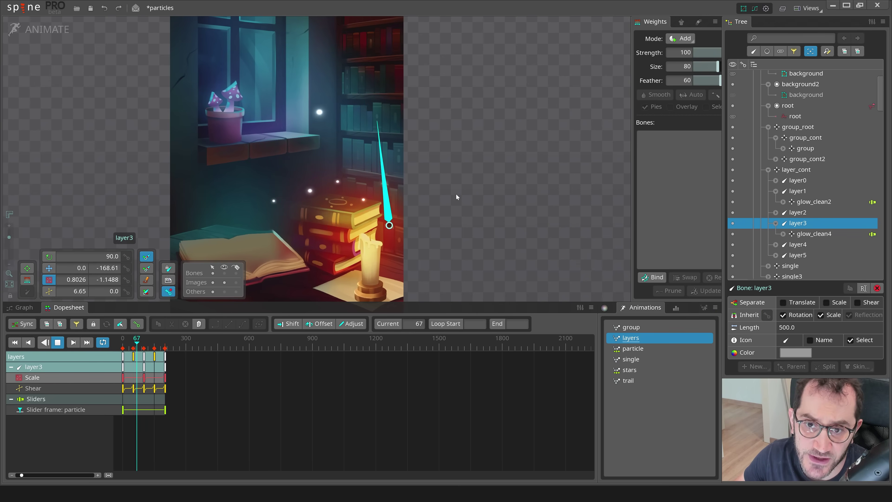
pyautogui.click(457, 194)
pyautogui.scroll(-3, 429, 181)
pyautogui.moveTo(428, 181); pyautogui.dragTo(395, 208)
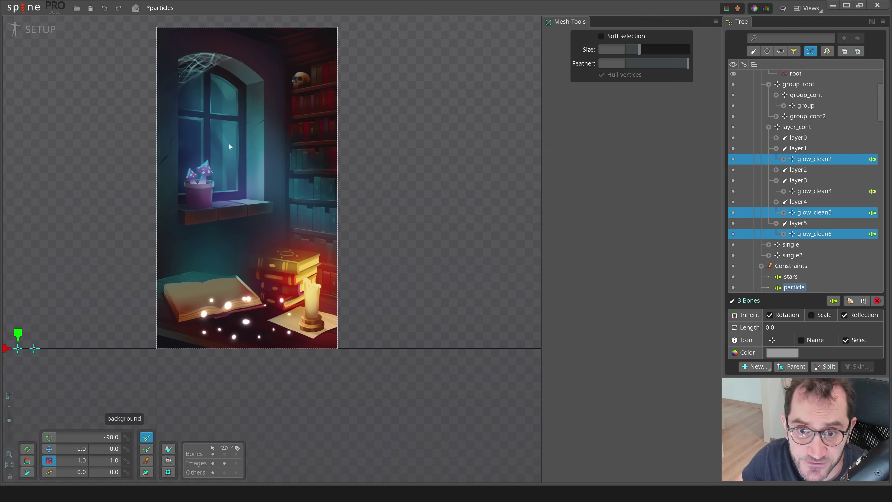
# Examine the glow particles and layer bones in their setup positions, and clear the bone selection
pyautogui.moveTo(48, 377); pyautogui.dragTo(199, 339)
pyautogui.scroll(1, 216, 328)
pyautogui.scroll(1, 484, 283)
pyautogui.scroll(1, 484, 285)
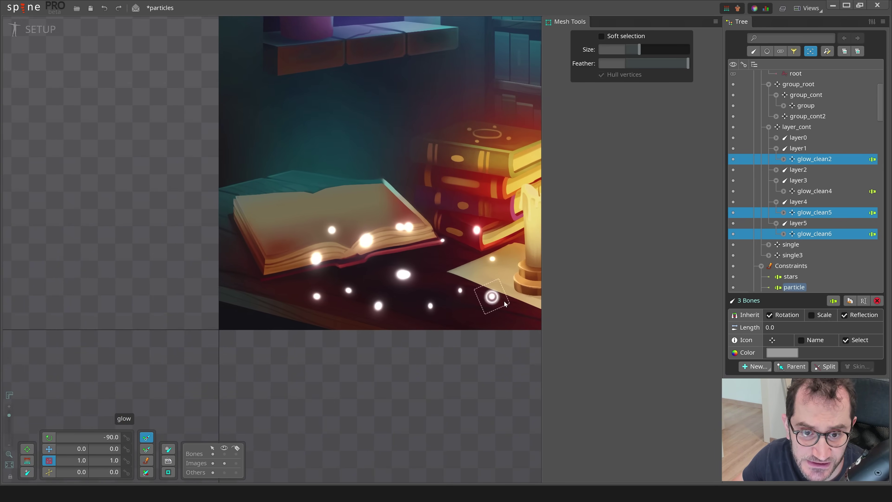
pyautogui.moveTo(445, 319); pyautogui.dragTo(363, 322)
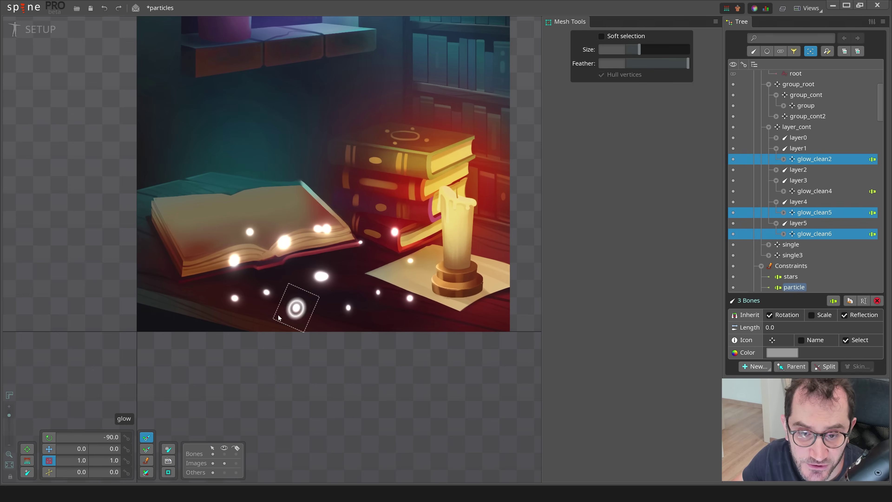
pyautogui.moveTo(141, 326); pyautogui.dragTo(384, 256)
pyautogui.scroll(-1, 450, 283)
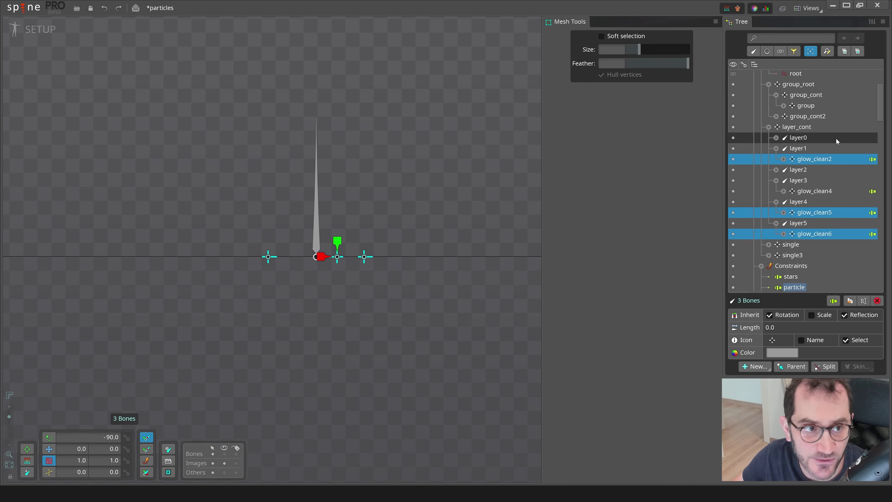
pyautogui.scroll(3, 837, 140)
pyautogui.scroll(2, 276, 233)
pyautogui.press('space')
pyautogui.scroll(2, 444, 284)
pyautogui.scroll(-4, 158, 287)
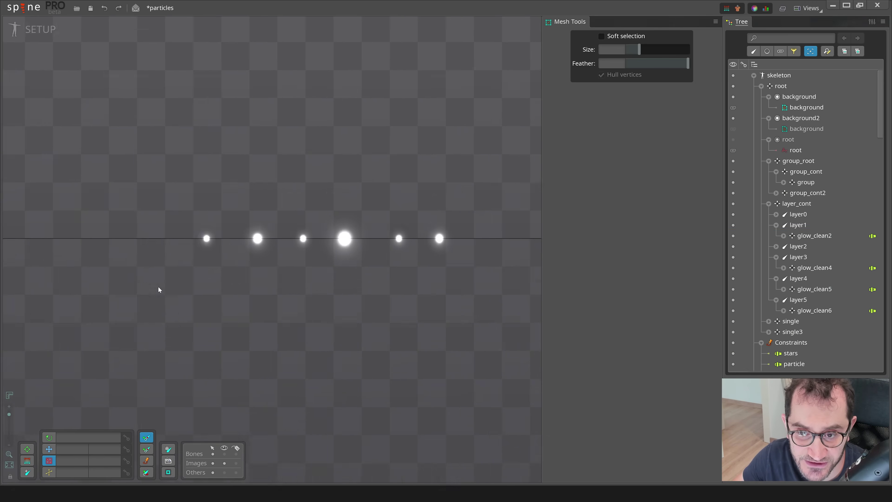
# Return to animate mode and watch the layers animation play beside the stars mesh
pyautogui.hotkey('ctrl', 'Tab')
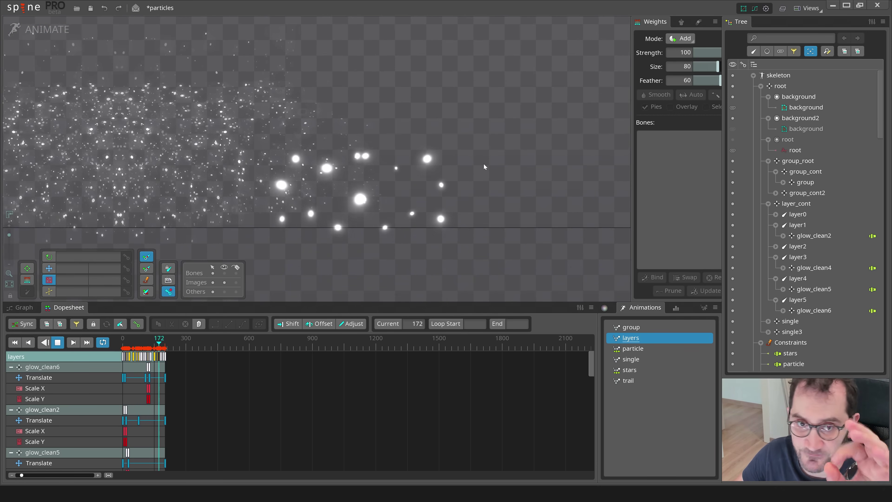
pyautogui.moveTo(225, 192); pyautogui.dragTo(481, 195)
pyautogui.scroll(-3, 231, 170)
pyautogui.moveTo(231, 175); pyautogui.dragTo(402, 259)
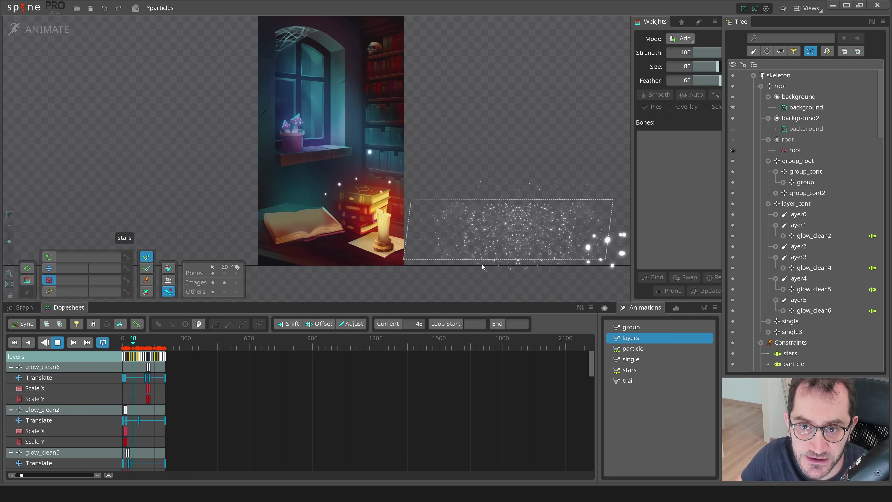
# Activate the particle animation and examine the stars and particle slider constraints in the tree
pyautogui.click(638, 351)
pyautogui.scroll(-4, 798, 350)
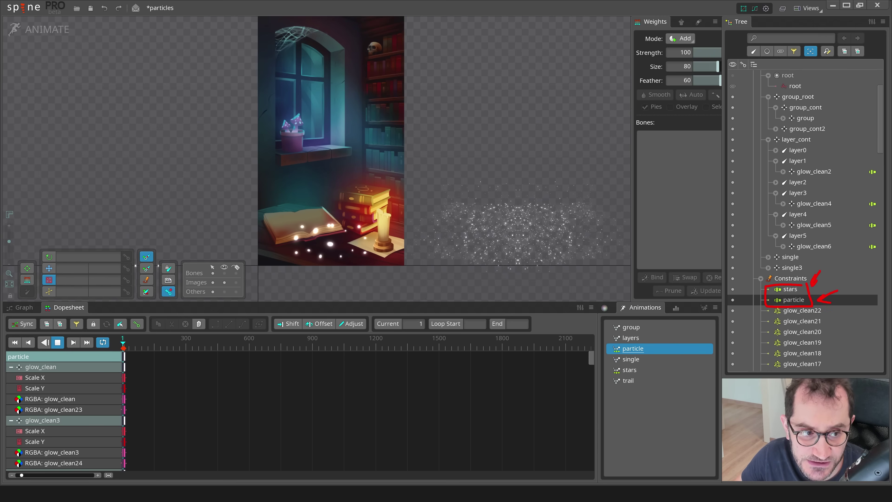
pyautogui.press('Escape')
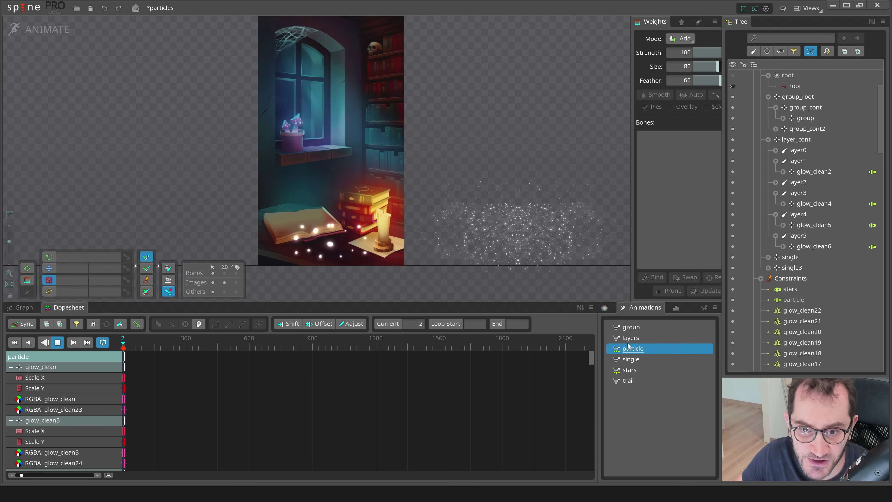
pyautogui.scroll(4, 323, 262)
pyautogui.scroll(1, 362, 276)
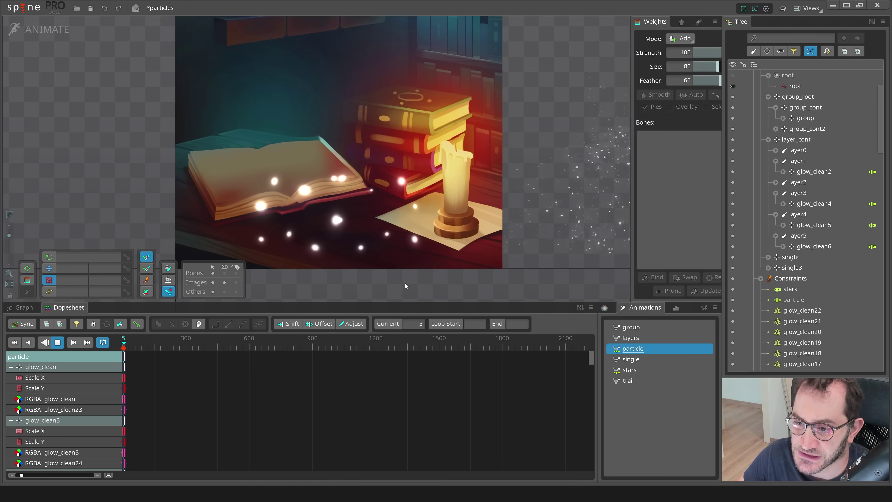
# Examine the particle animation's keys up close, and select the glow region under glow_clean40 to isolate its keys
pyautogui.scroll(5, 139, 337)
pyautogui.click(136, 342)
pyautogui.scroll(4, 137, 342)
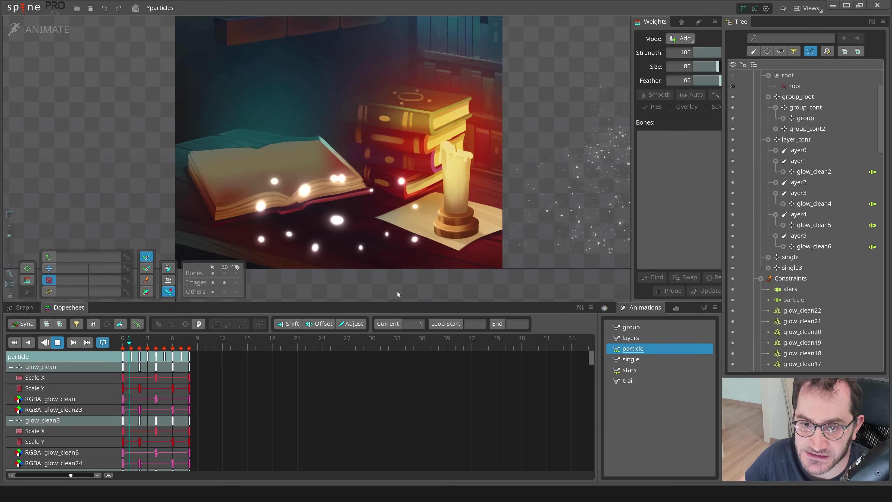
pyautogui.click(347, 216)
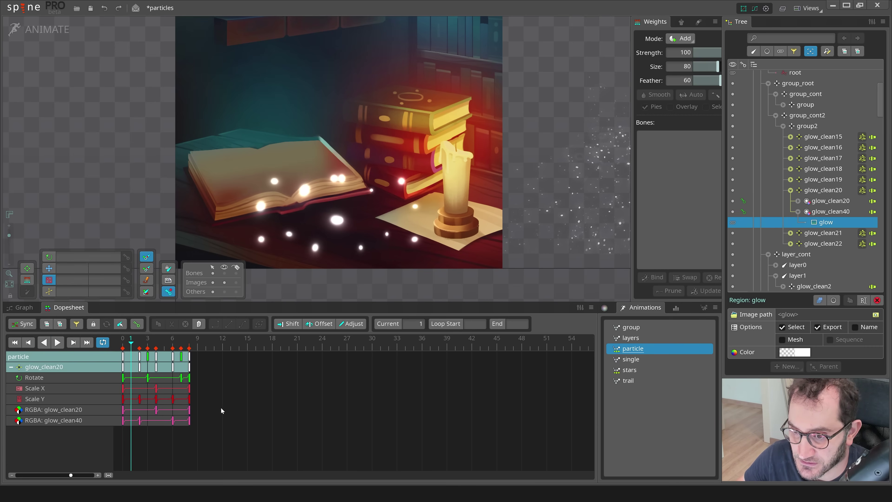
pyautogui.moveTo(214, 437); pyautogui.dragTo(208, 405)
# Clear the glow selection and play the particle animation over the book and candle
pyautogui.moveTo(464, 281); pyautogui.dragTo(420, 269)
pyautogui.press('space')
pyautogui.scroll(-2, 444, 261)
pyautogui.press('d')
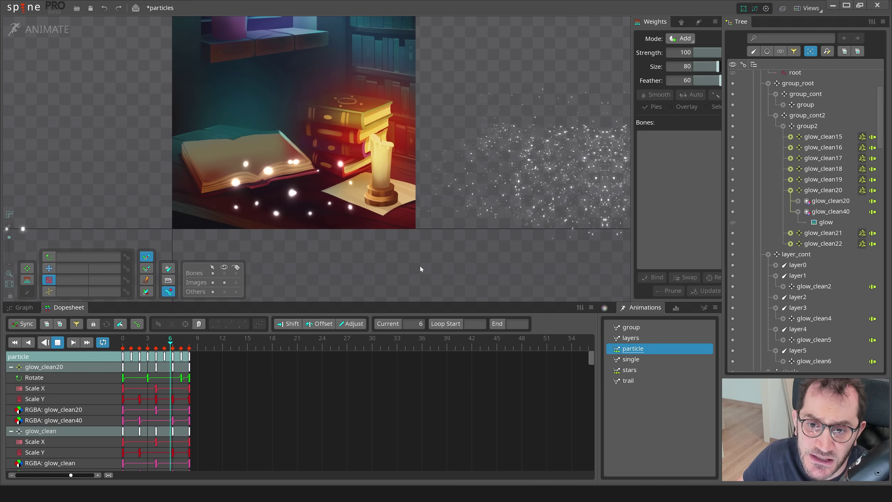
# Stop playback, activate the group animation and select all keys of its particle slider frame timeline
pyautogui.press('d')
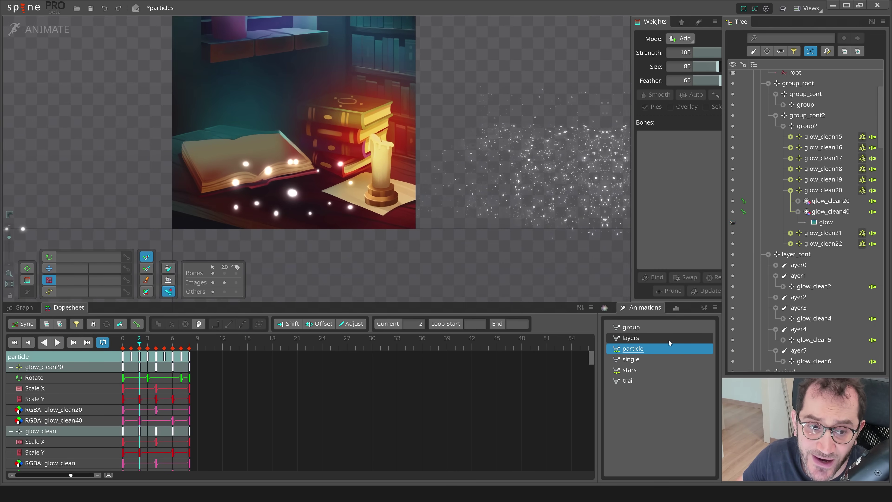
pyautogui.click(631, 327)
pyautogui.scroll(-10, 211, 349)
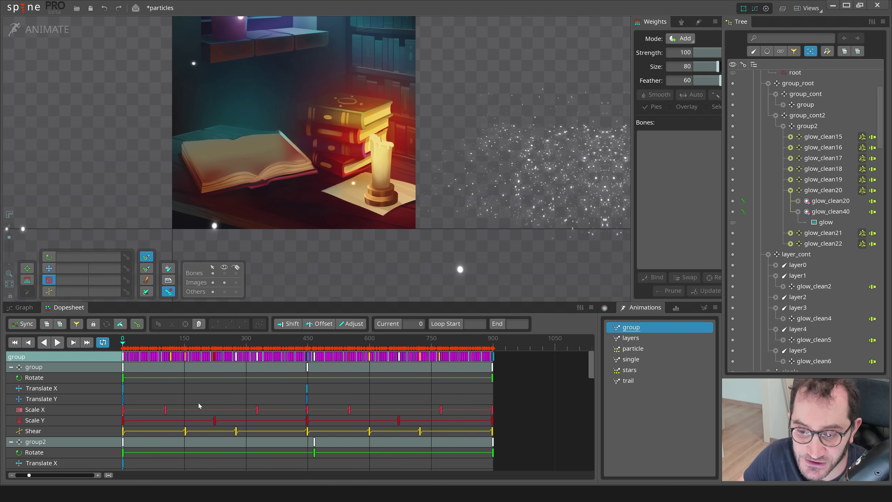
pyautogui.scroll(-15, 186, 432)
pyautogui.scroll(-2, 185, 435)
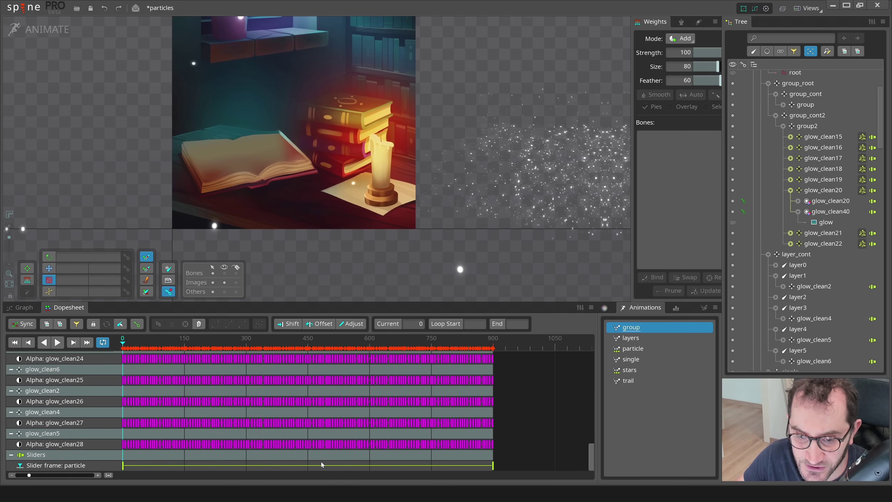
pyautogui.moveTo(518, 465); pyautogui.dragTo(106, 461)
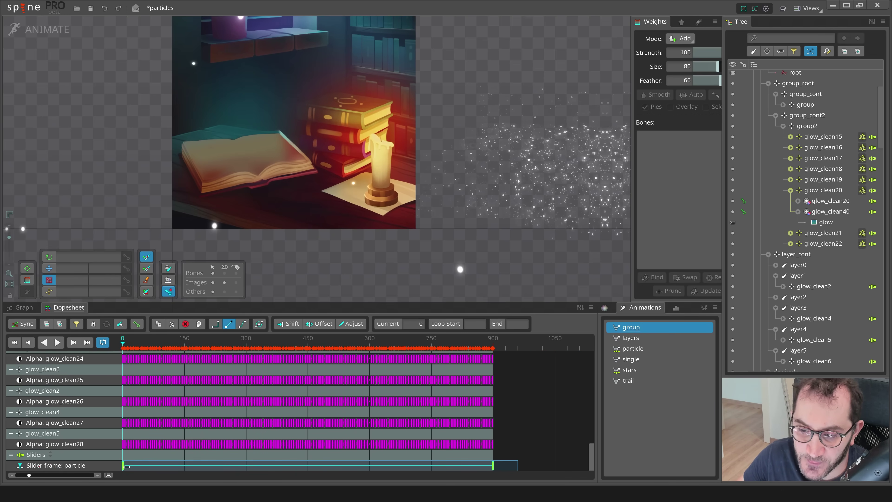
# Select the particle slider in the group animation and examine its first and last frame keys
pyautogui.click(144, 463)
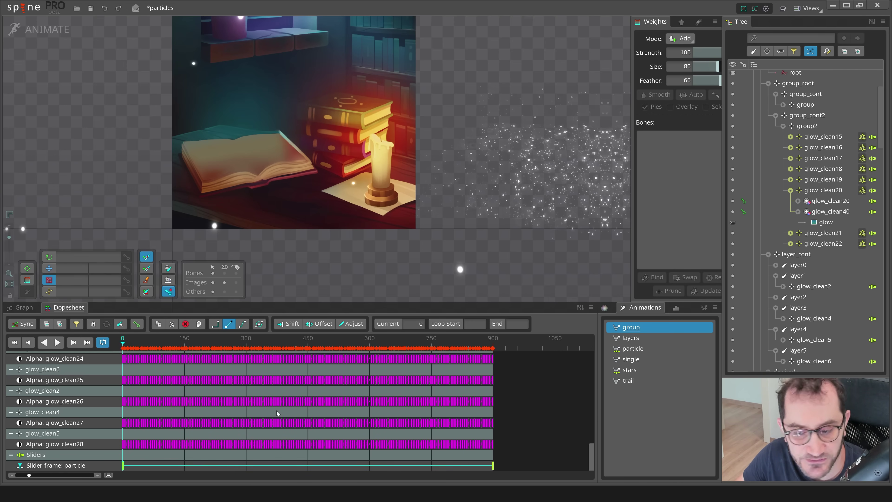
pyautogui.click(103, 457)
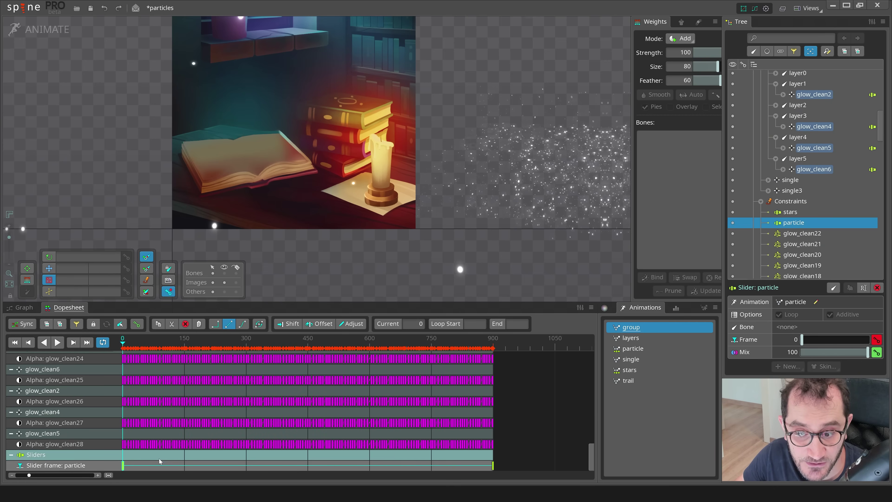
pyautogui.moveTo(93, 463)
pyautogui.mouseDown()
pyautogui.moveTo(63, 463)
pyautogui.moveTo(91, 469)
pyautogui.moveTo(94, 461)
pyautogui.mouseUp()
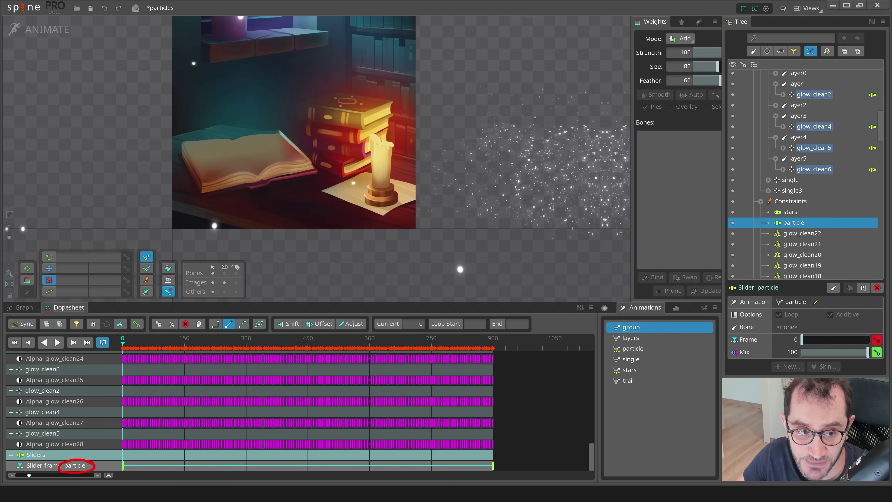
pyautogui.moveTo(594, 329); pyautogui.dragTo(607, 325)
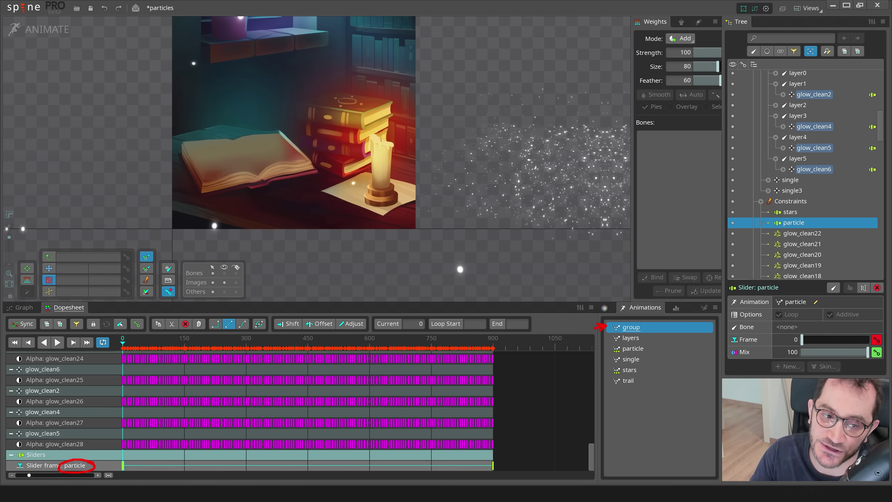
pyautogui.press('Escape')
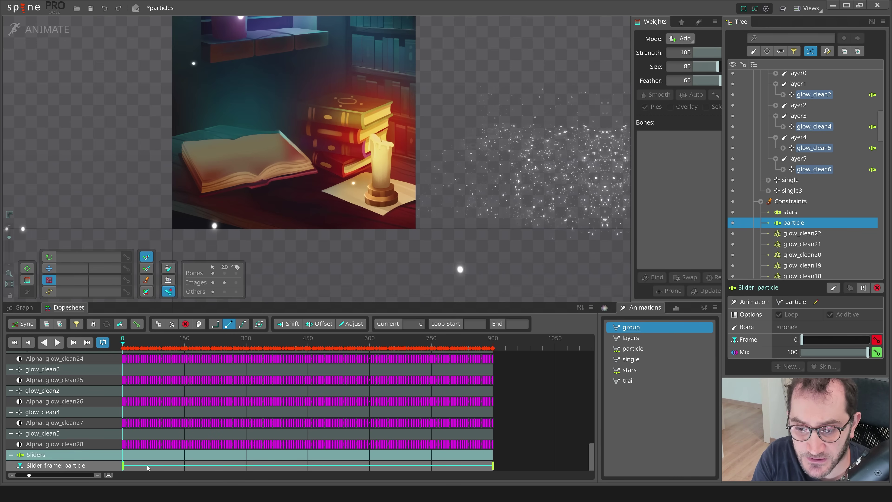
pyautogui.click(492, 466)
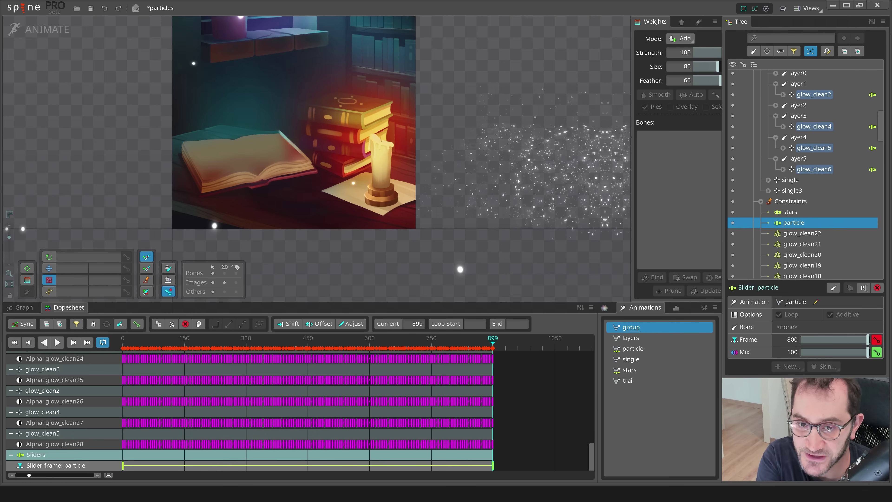
# View the particle animation, return to the group animation and play it over the scene
pyautogui.click(639, 348)
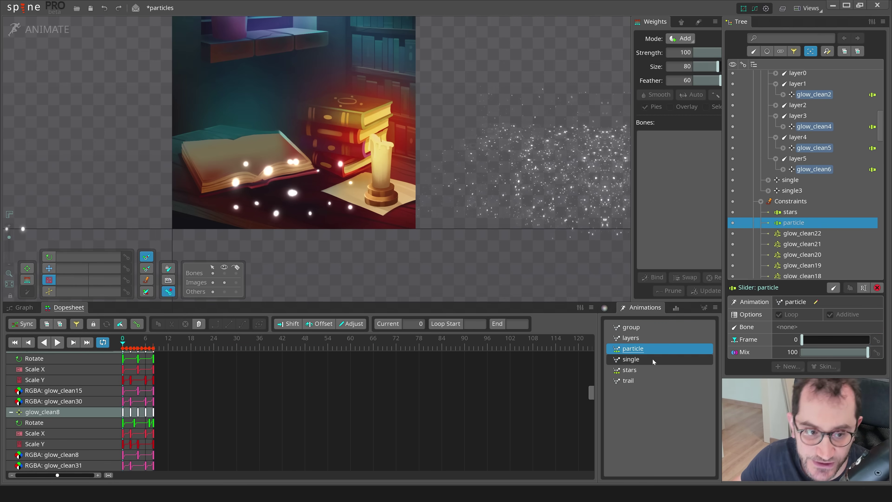
pyautogui.click(650, 327)
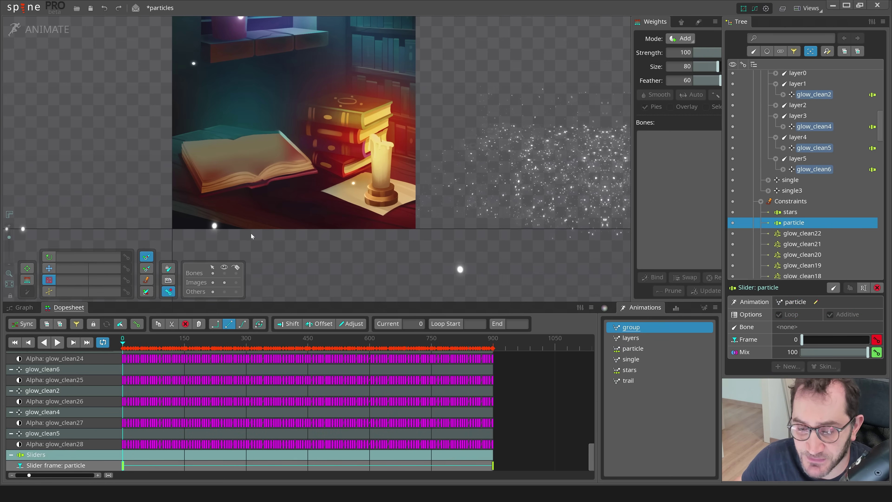
pyautogui.scroll(-1, 280, 253)
pyautogui.moveTo(287, 273); pyautogui.dragTo(299, 256)
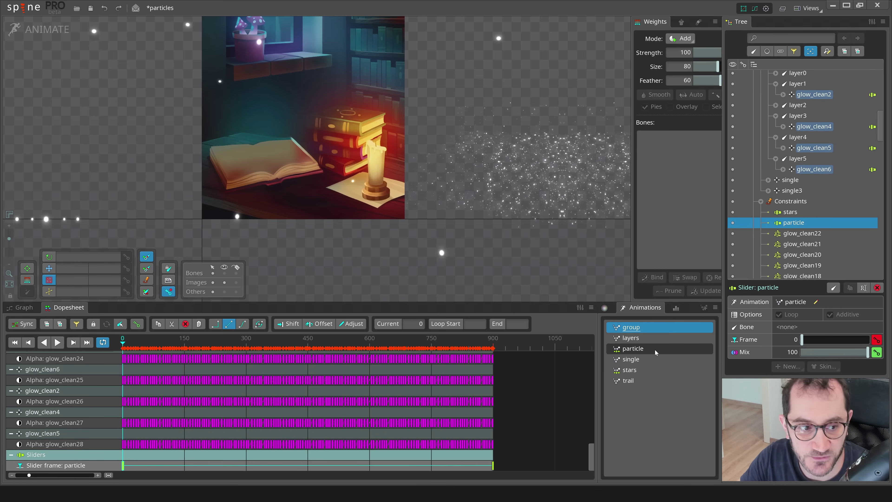
pyautogui.press('space')
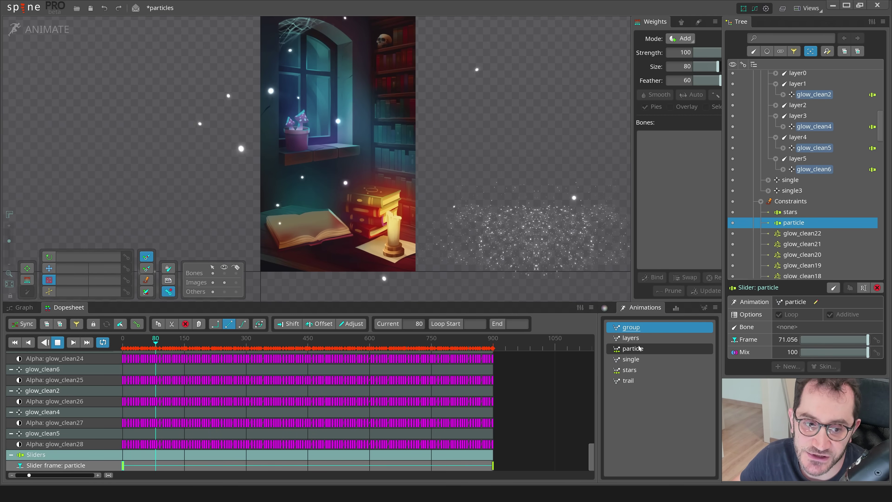
# Activate the layers animation during playback and select the keys of its particle slider frame timeline
pyautogui.click(632, 338)
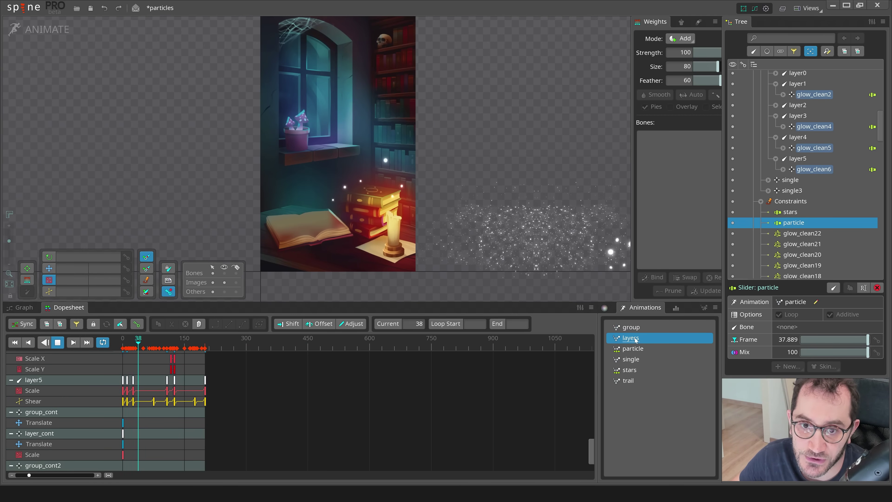
pyautogui.scroll(6, 374, 113)
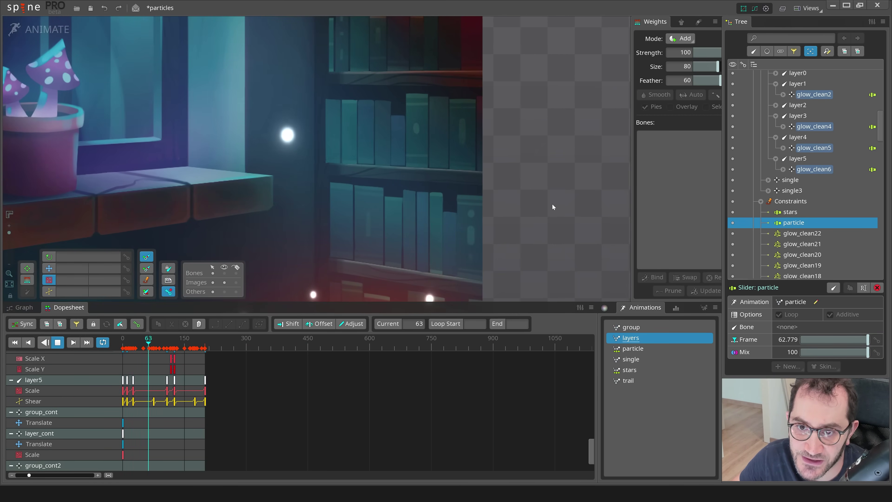
pyautogui.scroll(-3, 550, 204)
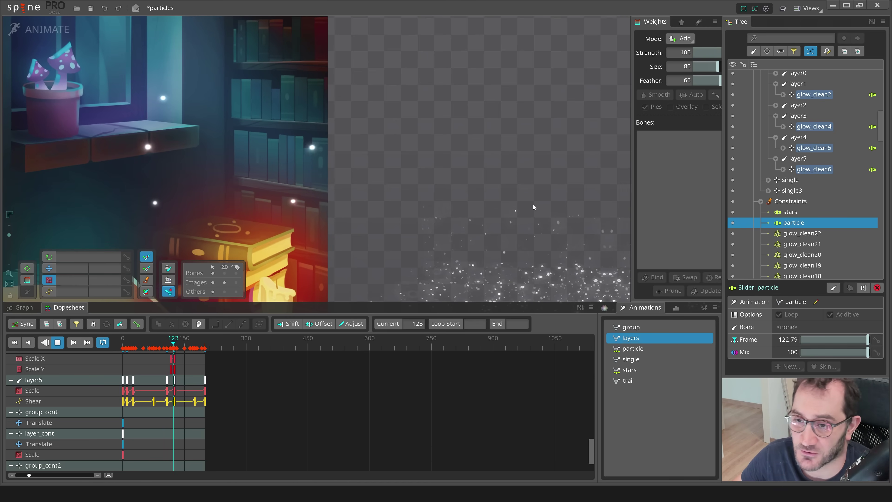
pyautogui.scroll(-2, 270, 387)
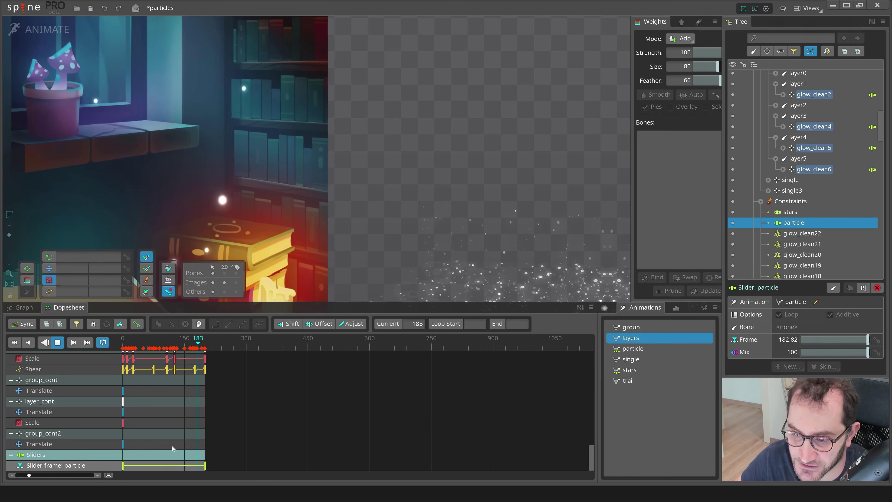
pyautogui.moveTo(234, 460); pyautogui.dragTo(109, 468)
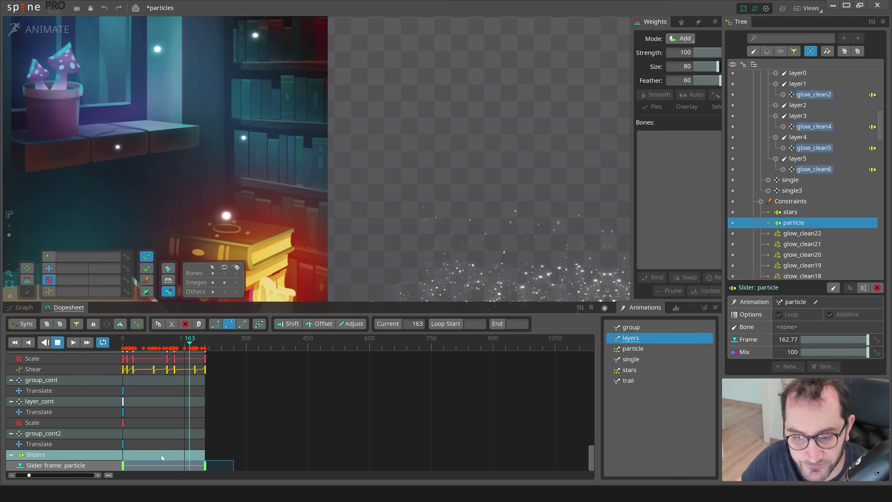
# Stop the layers playback and inspect the first and last particle slider frame keys one at a time
pyautogui.press('d')
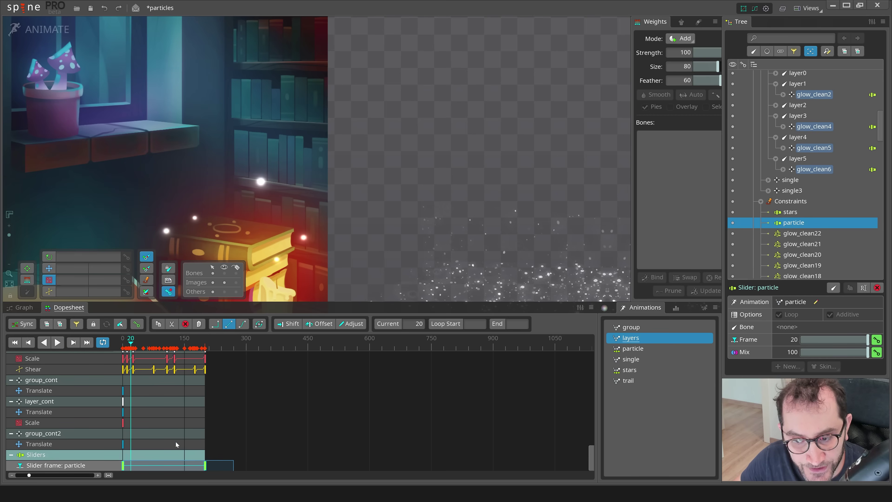
pyautogui.click(175, 443)
pyautogui.doubleClick(124, 465)
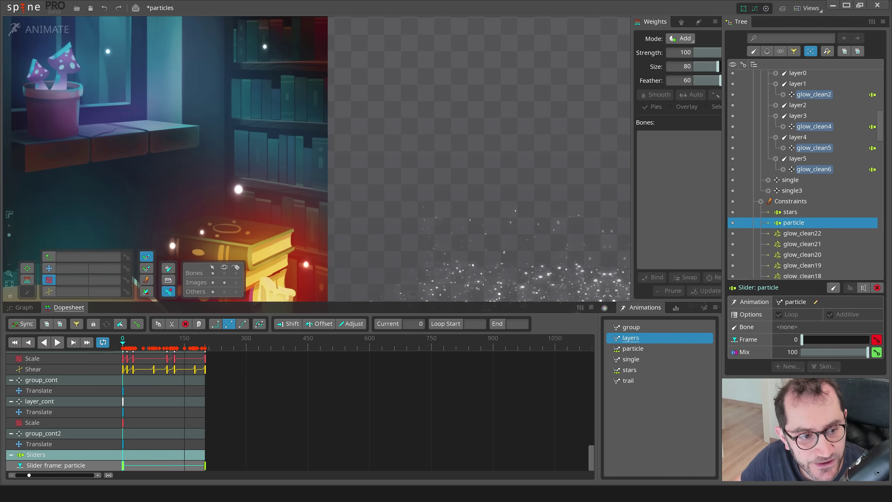
pyautogui.click(205, 465)
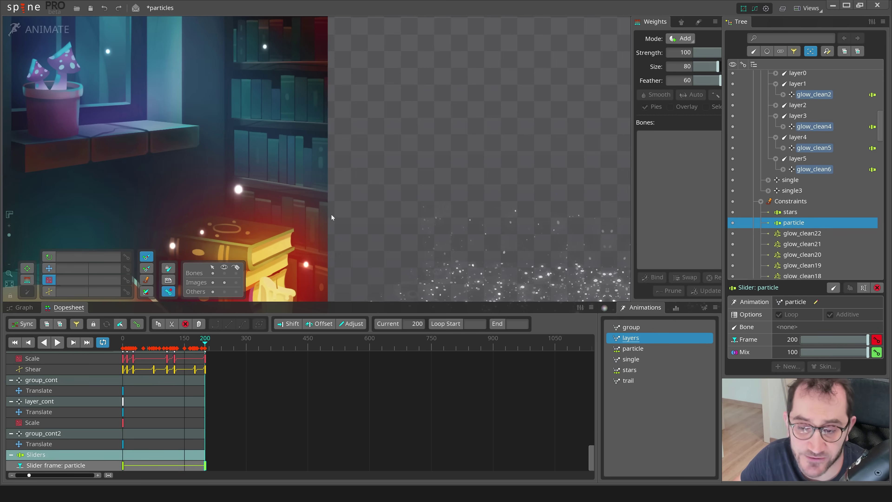
# Activate the single animation and play it with the whole window and bookshelf scene in view
pyautogui.scroll(-3, 343, 184)
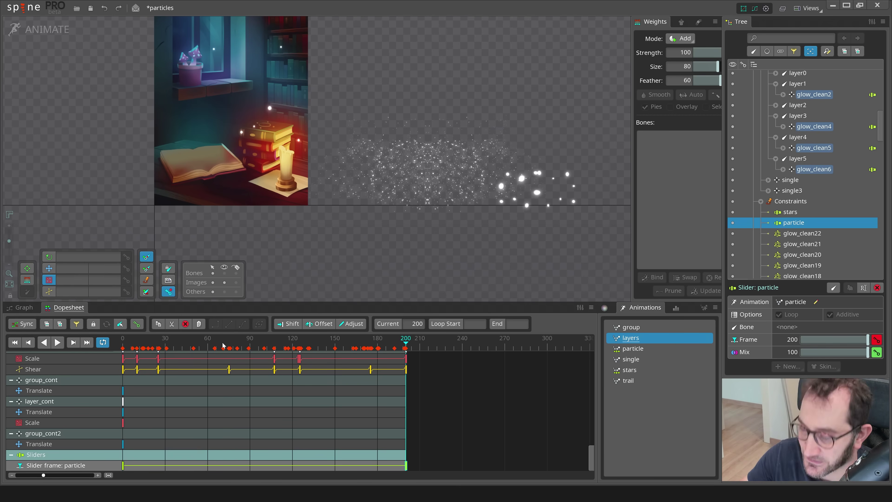
pyautogui.scroll(-2, 384, 269)
pyautogui.moveTo(392, 285); pyautogui.dragTo(339, 260)
pyautogui.moveTo(392, 244); pyautogui.dragTo(398, 264)
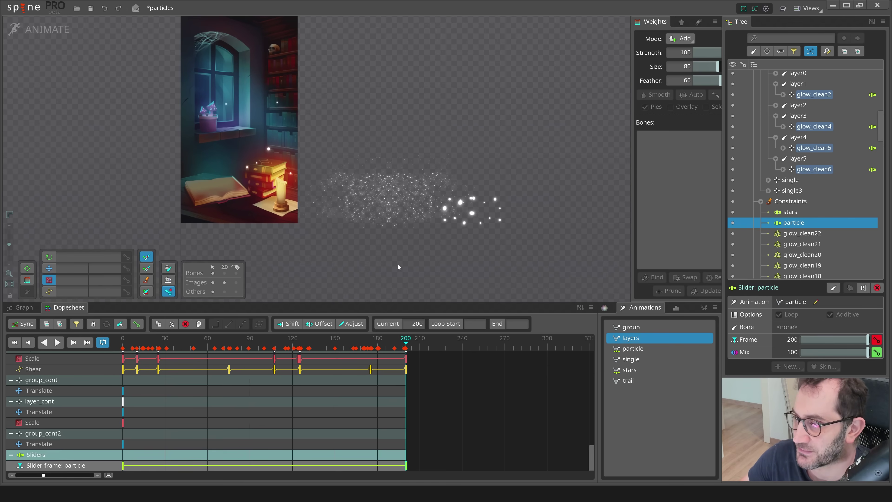
pyautogui.scroll(-1, 398, 264)
pyautogui.moveTo(424, 277); pyautogui.dragTo(462, 287)
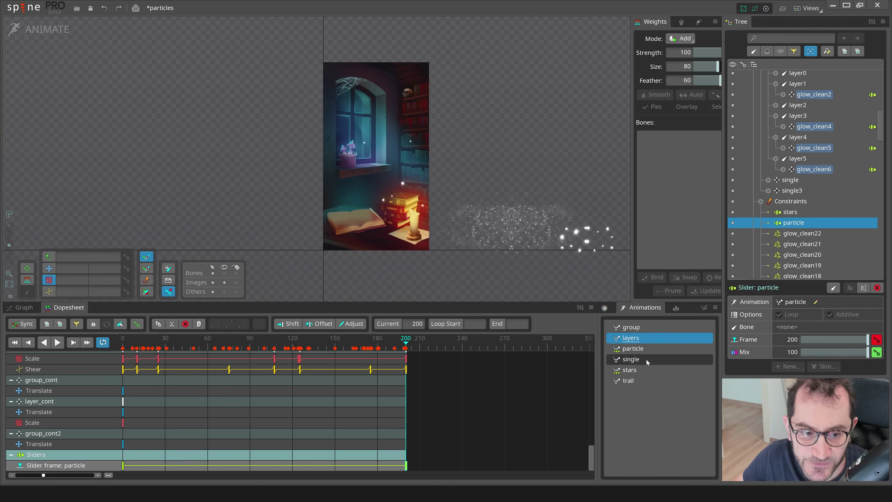
pyautogui.click(646, 360)
pyautogui.press('l')
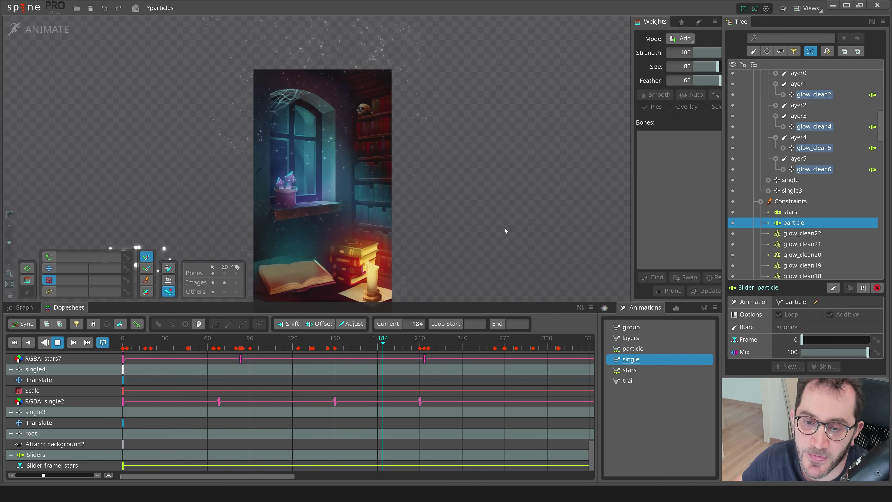
# Pause the single animation to examine the stars up close around the window, and resume playback
pyautogui.press('d')
pyautogui.scroll(2, 323, 217)
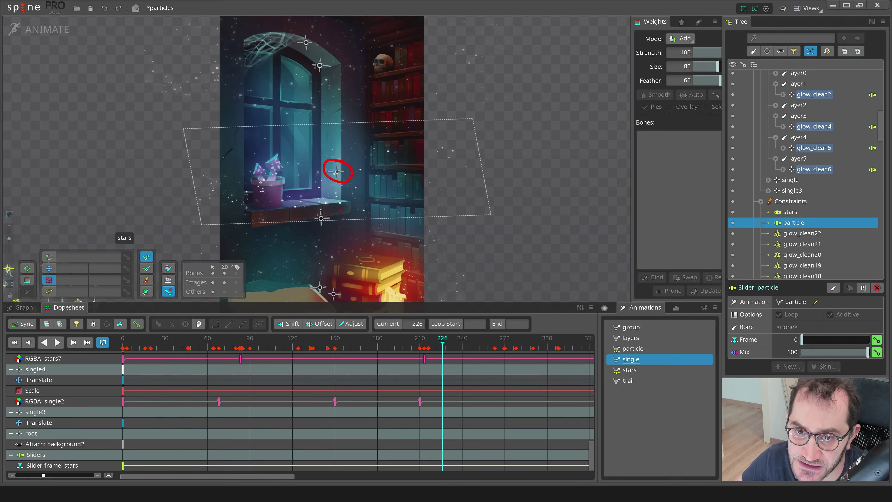
pyautogui.press('space')
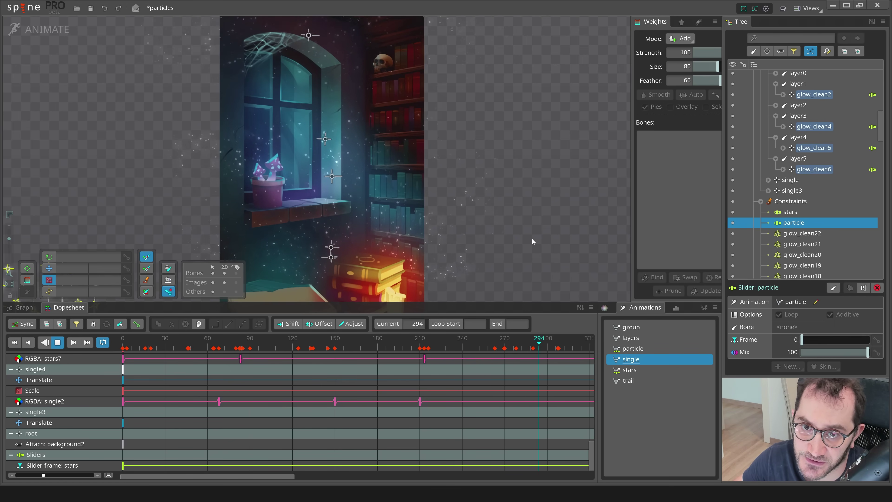
pyautogui.scroll(-2, 532, 239)
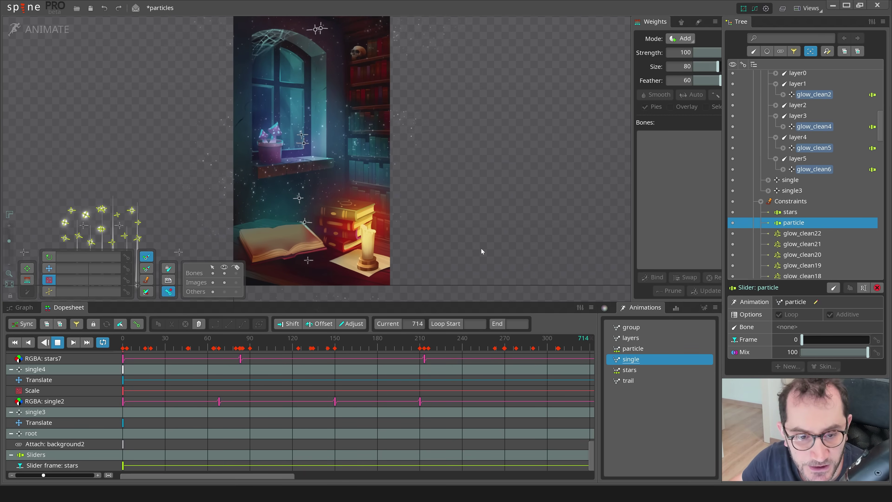
# Select the stars slider's frame timeline in the single animation and watch the stars animation that it drives
pyautogui.click(89, 465)
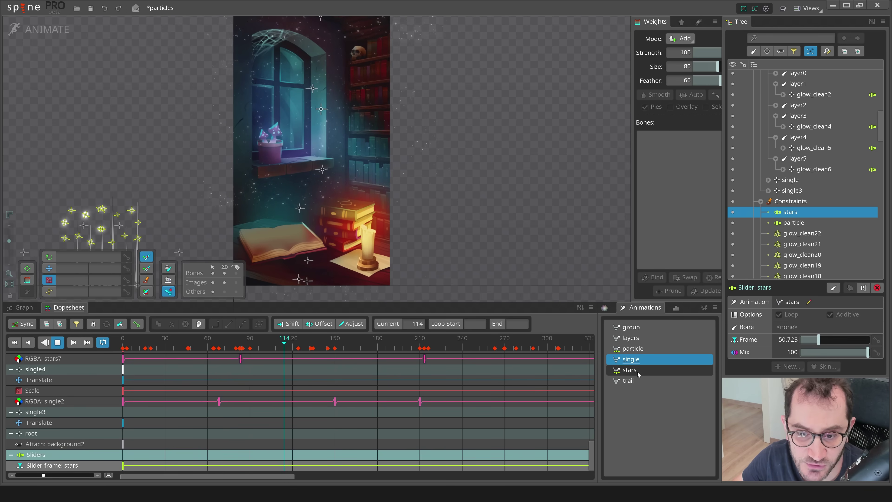
pyautogui.click(629, 369)
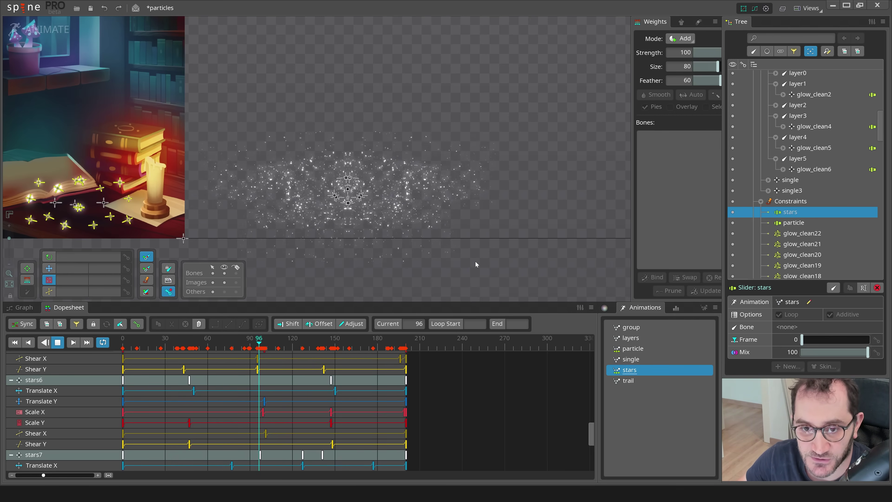
pyautogui.moveTo(475, 262); pyautogui.dragTo(480, 213)
pyautogui.scroll(-2, 480, 213)
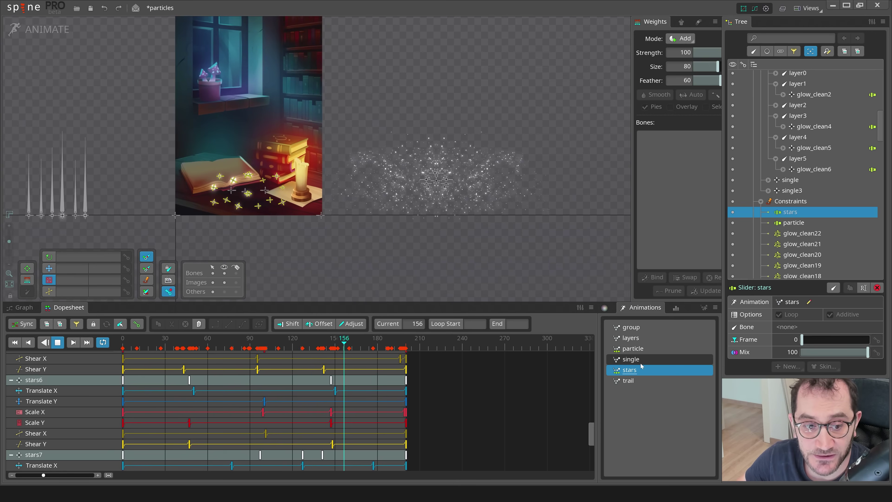
# Return to the single animation and watch the stars drift over the full scene
pyautogui.click(631, 359)
pyautogui.scroll(-1, 400, 271)
pyautogui.moveTo(401, 270); pyautogui.dragTo(435, 262)
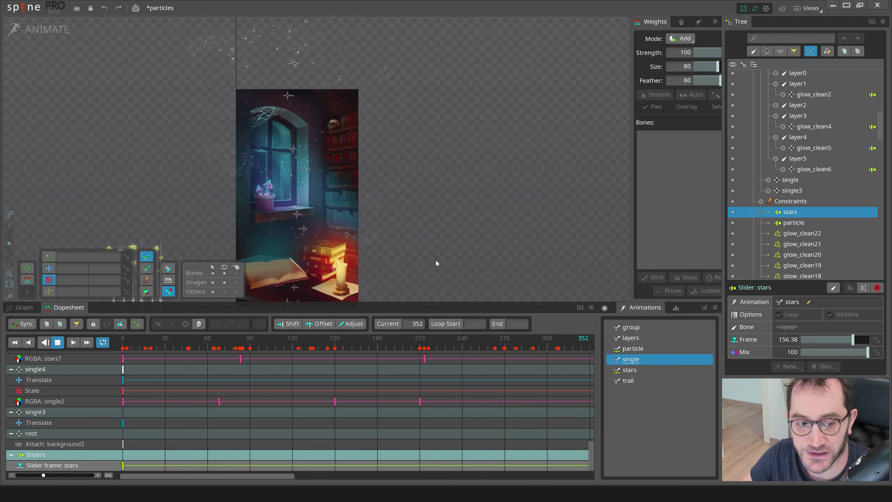
# Switch to the trail animation and watch its glow particles play over the open book
pyautogui.click(630, 365)
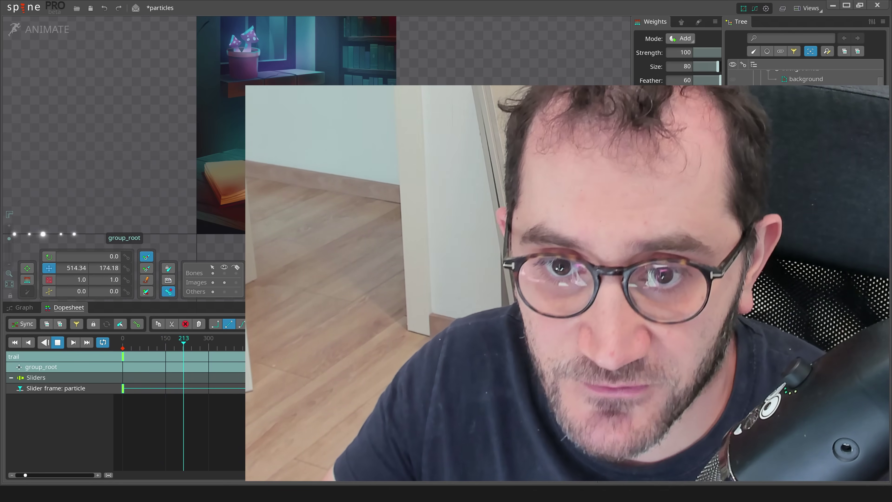
pyautogui.moveTo(390, 265); pyautogui.dragTo(236, 243)
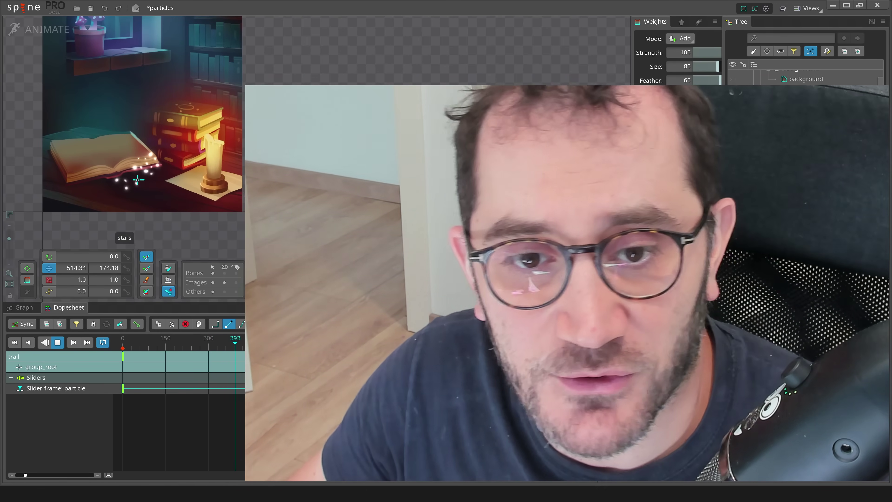
pyautogui.moveTo(236, 243); pyautogui.dragTo(302, 248)
pyautogui.scroll(-2, 324, 228)
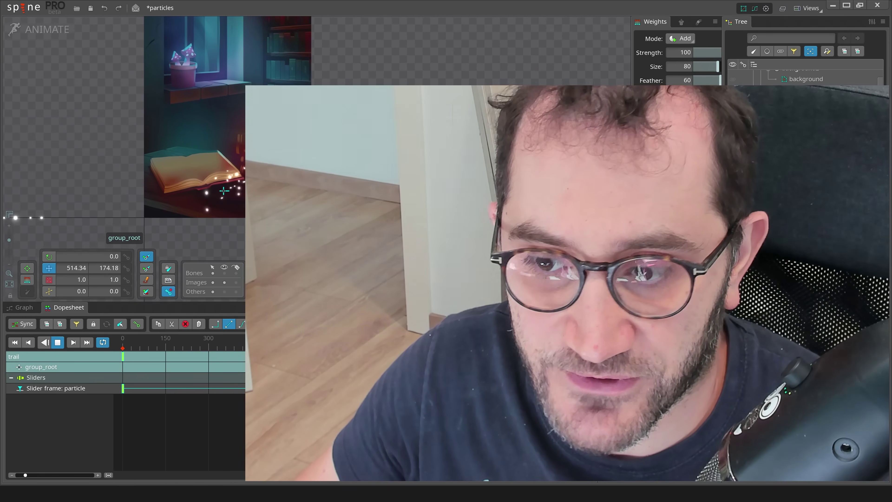
pyautogui.moveTo(324, 228); pyautogui.dragTo(347, 257)
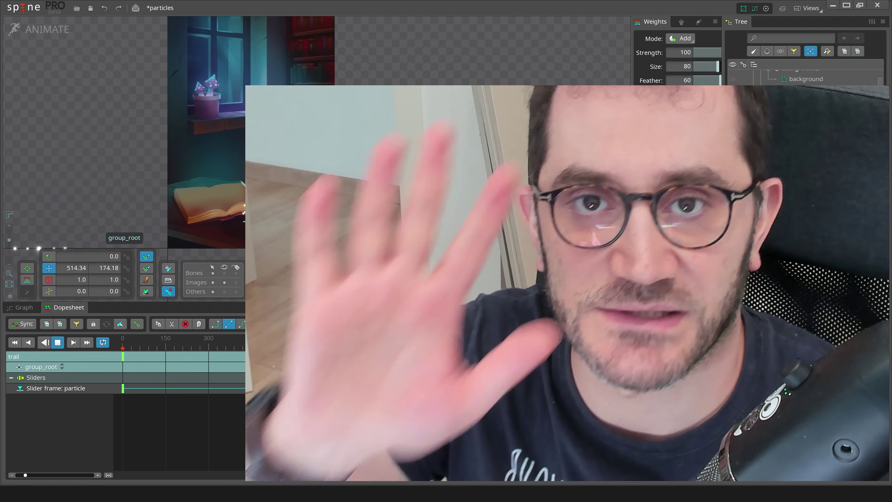